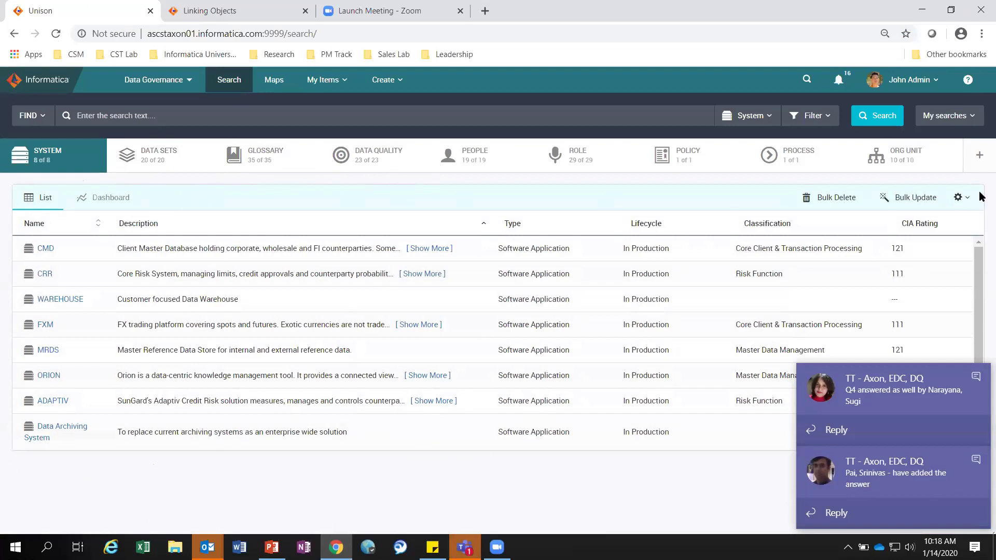
Step: Look through the facets available under the Business & Change and Organizational categories
left_click(981, 162)
mouse_move(948, 212)
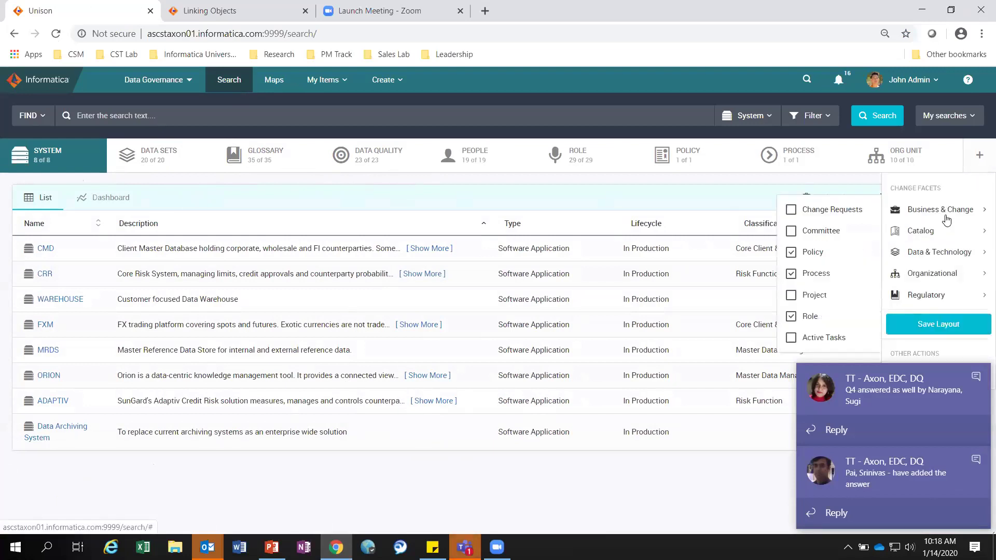
mouse_move(931, 275)
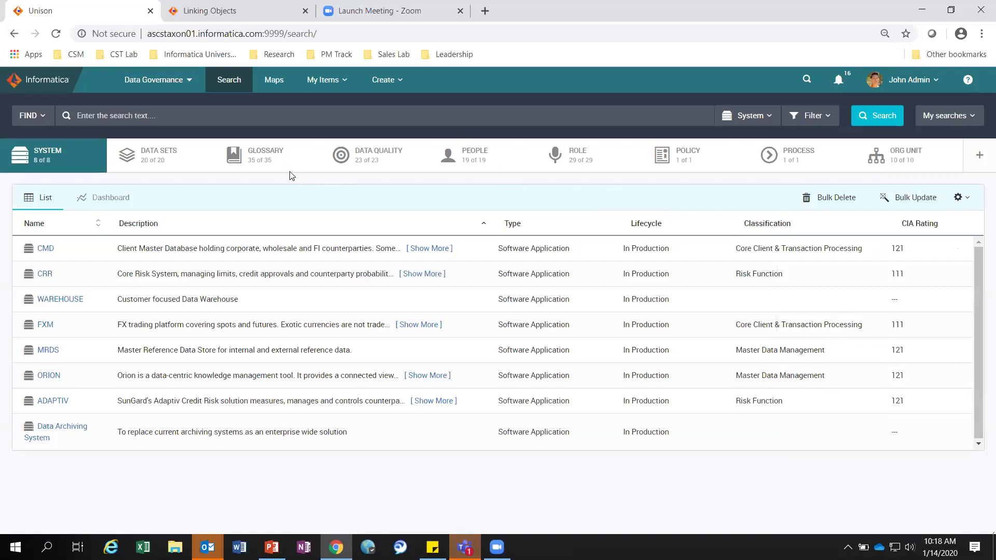
mouse_move(613, 174)
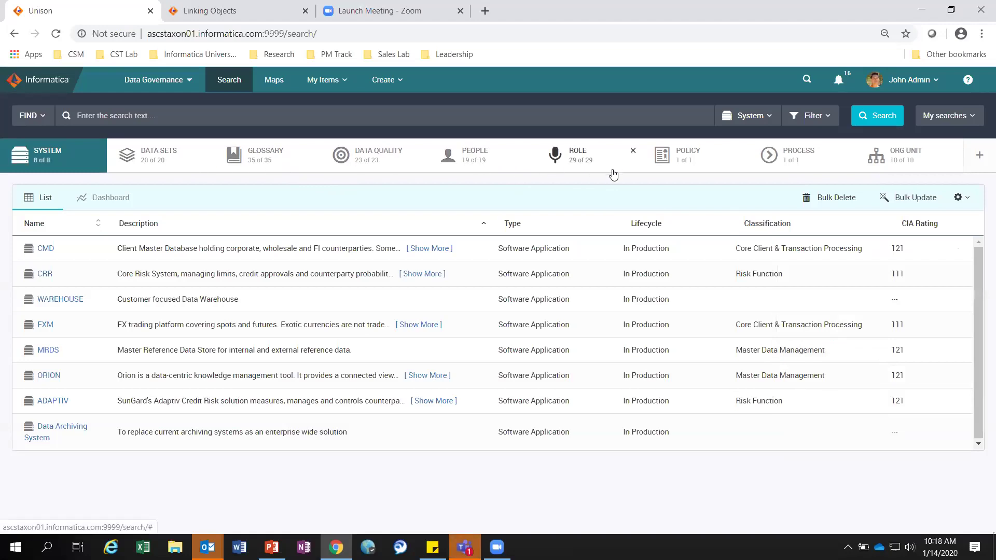
Step: Search across all facets for "cmd"
left_click(200, 115)
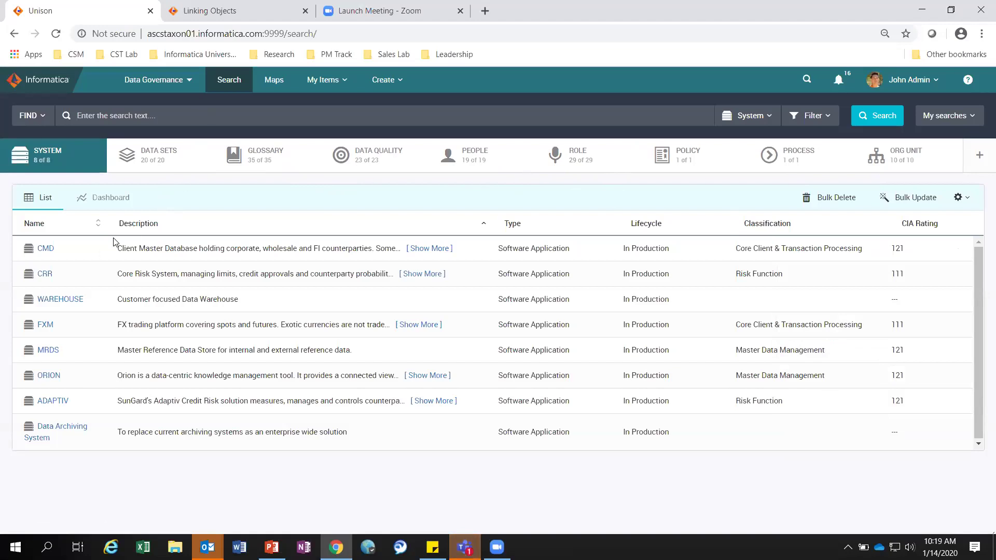
type("cmd")
key("Return")
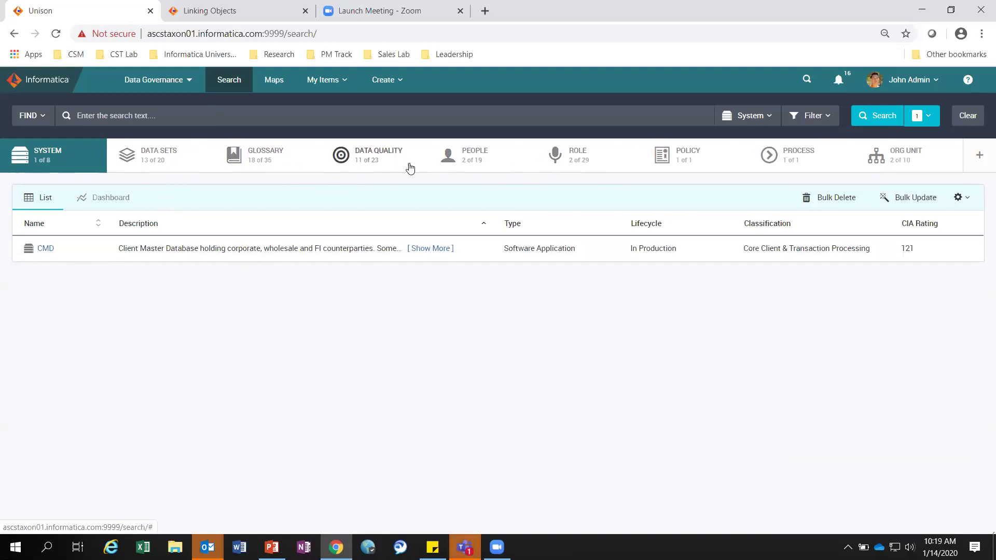
Step: Review the search results in the Data Quality, Glossary and Policy facets, ending back on the System facet
left_click(338, 161)
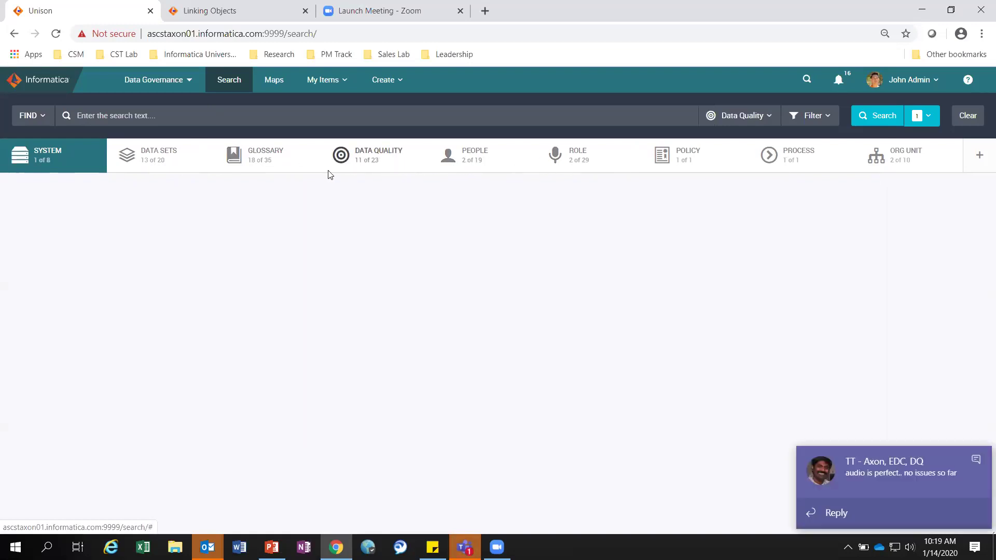
left_click(252, 164)
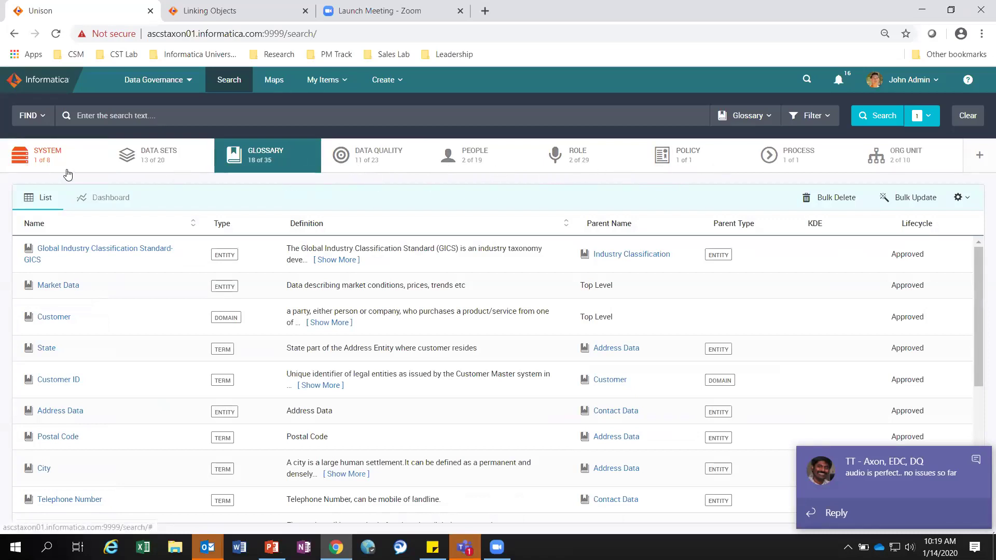
left_click(685, 166)
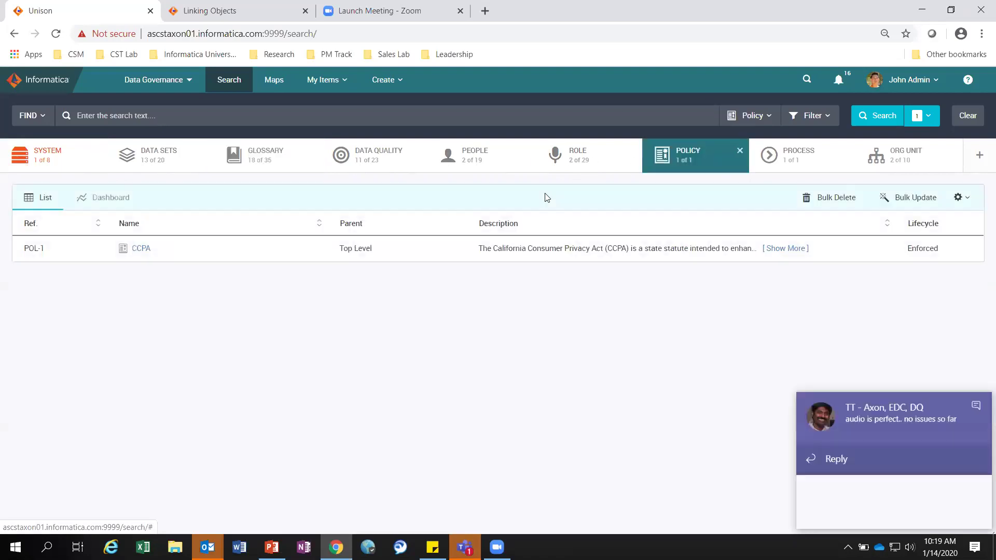
left_click(62, 162)
Step: Clear the search, view the lineage map of all systems and return to the System list
left_click(968, 115)
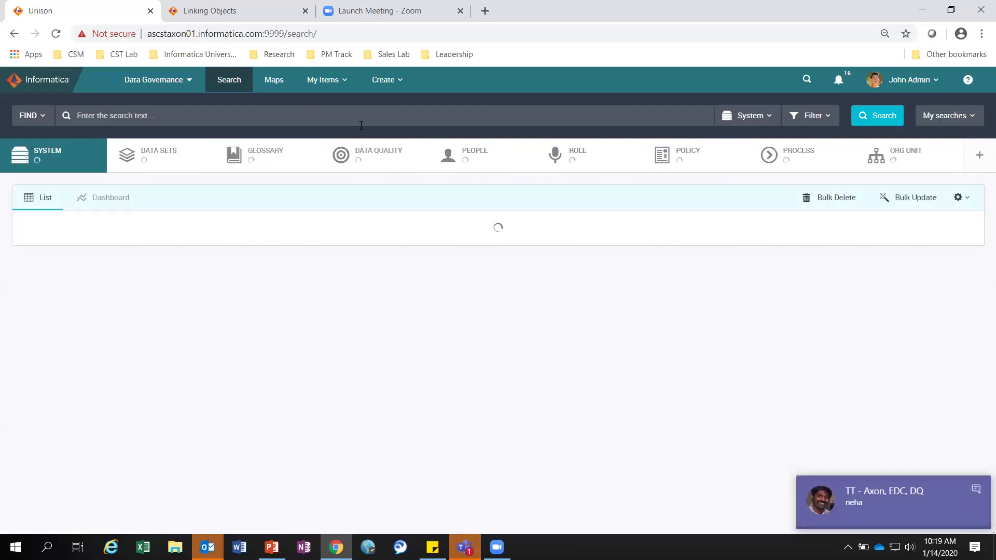
left_click(273, 82)
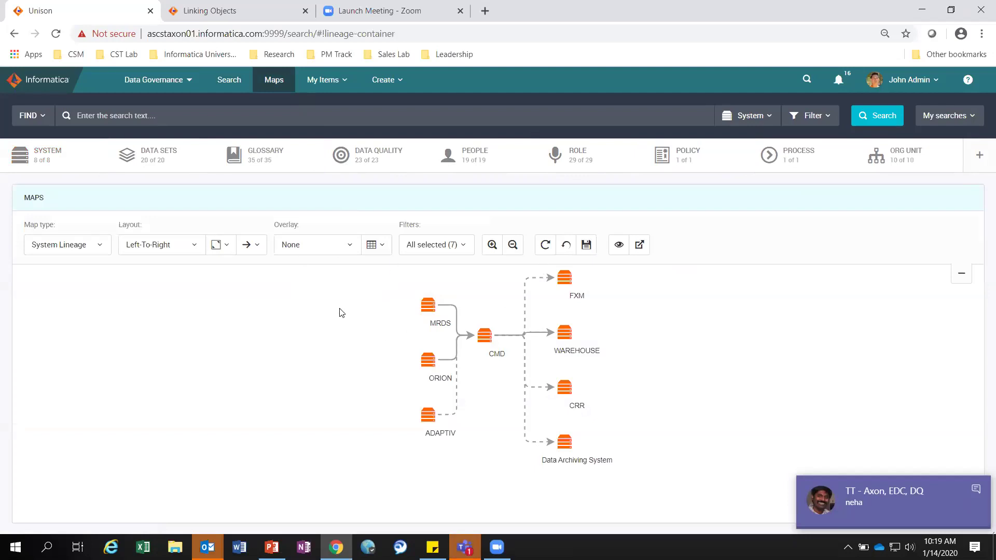
left_click(58, 156)
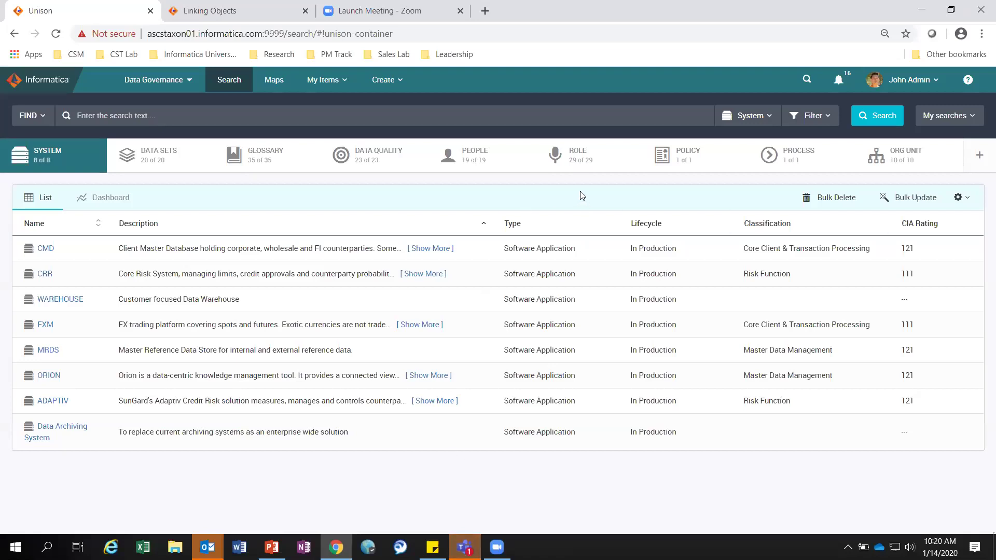
Step: Check the Discovered Objects, Roles and Workflow notifications, finishing with the notifications closed
left_click(836, 82)
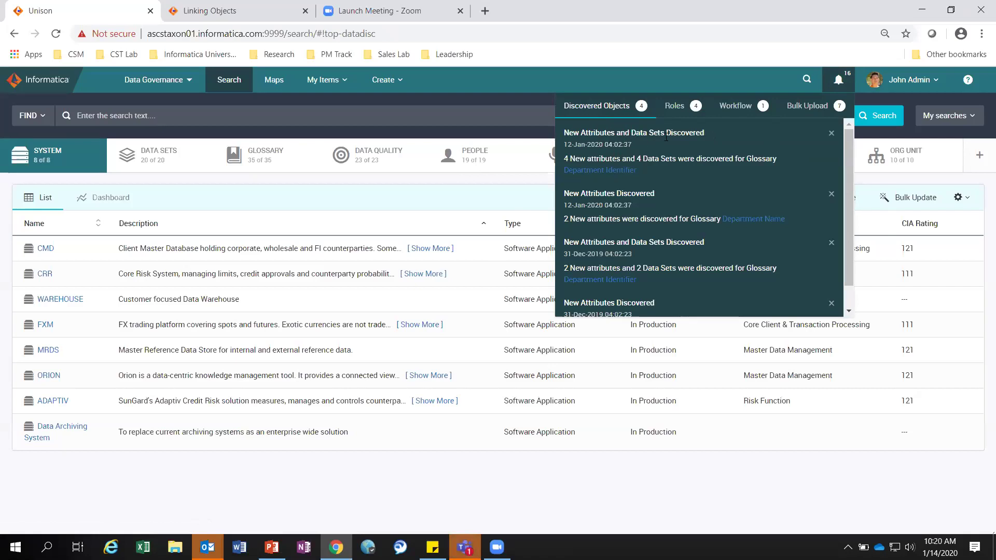
left_click(684, 107)
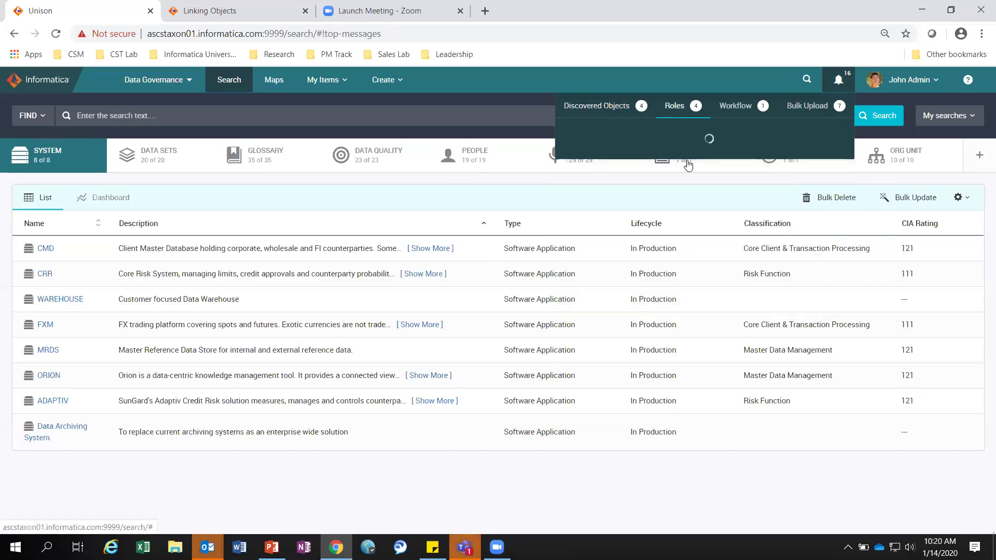
left_click(733, 112)
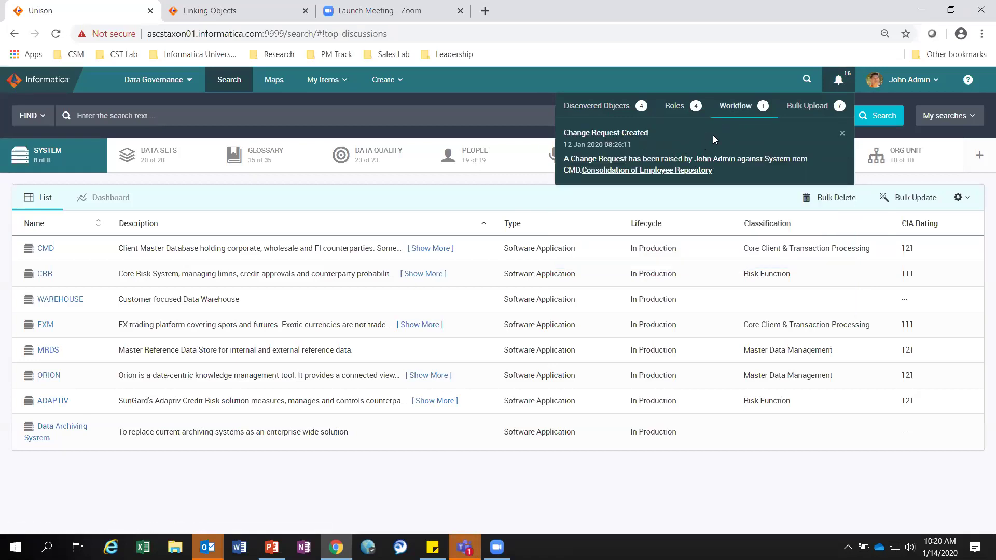
left_click(445, 181)
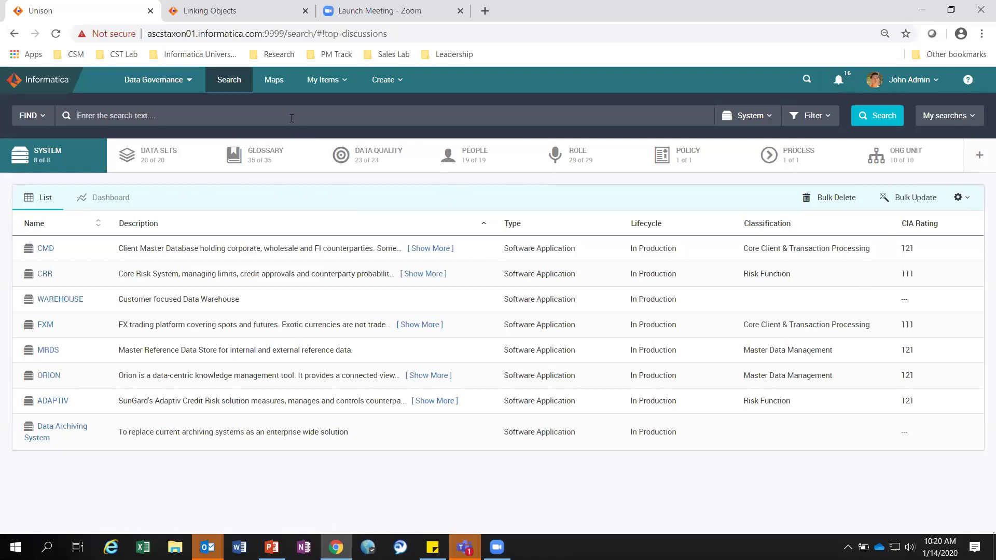
Step: Search for "CMD" and open the CMD system record
type("CMD")
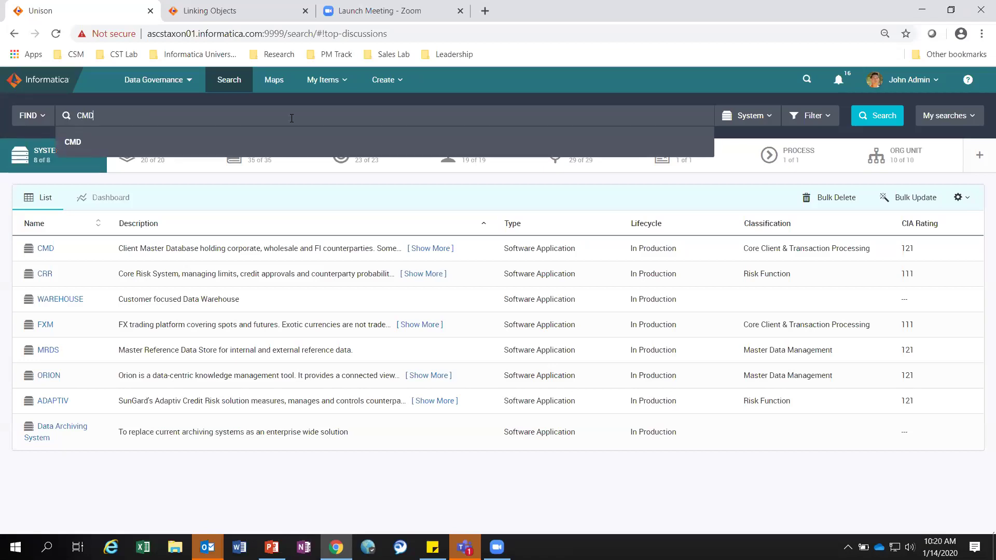
key("Return")
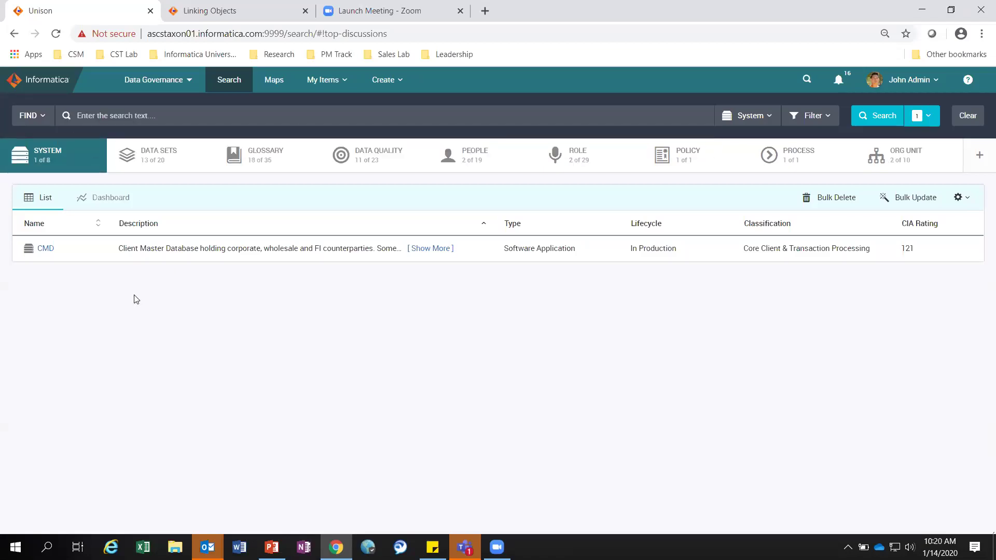
left_click(44, 249)
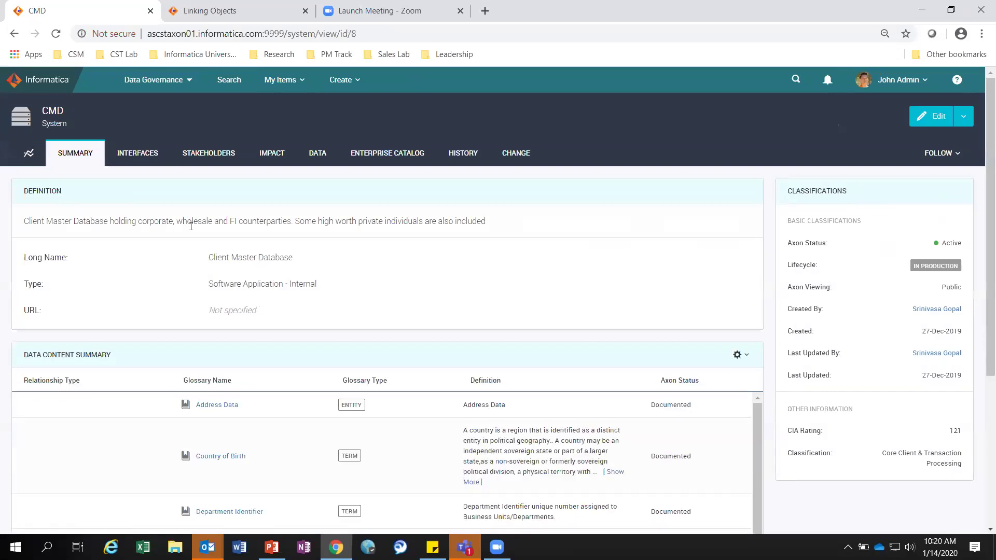
Step: Examine the CMD system's summary, including its definition, classifications and the glossary entries in the data content summary
scroll(378, 372, "down", 1)
scroll(377, 372, "down", 4)
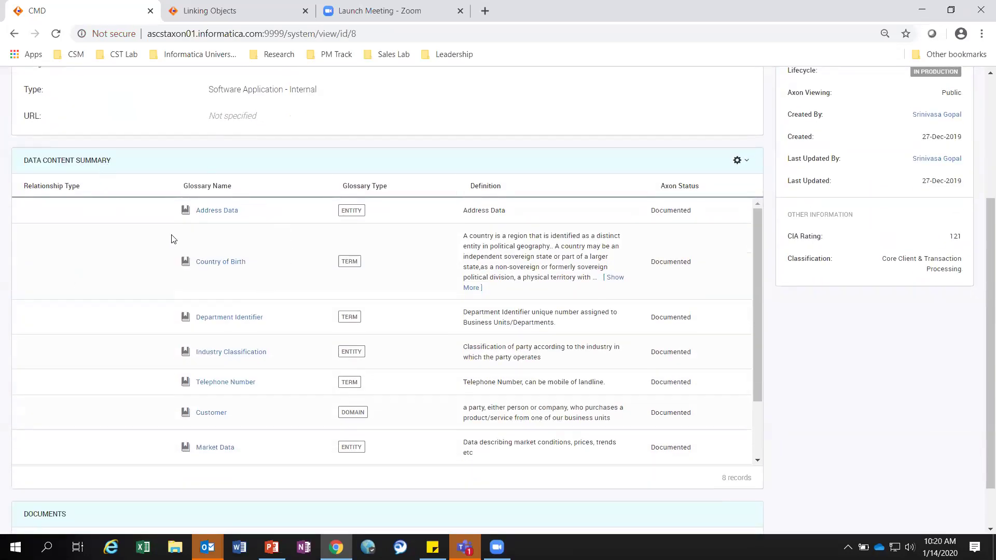
scroll(124, 176, "up", 3)
scroll(260, 329, "down", 1)
scroll(257, 322, "down", 3)
scroll(256, 363, "up", 2)
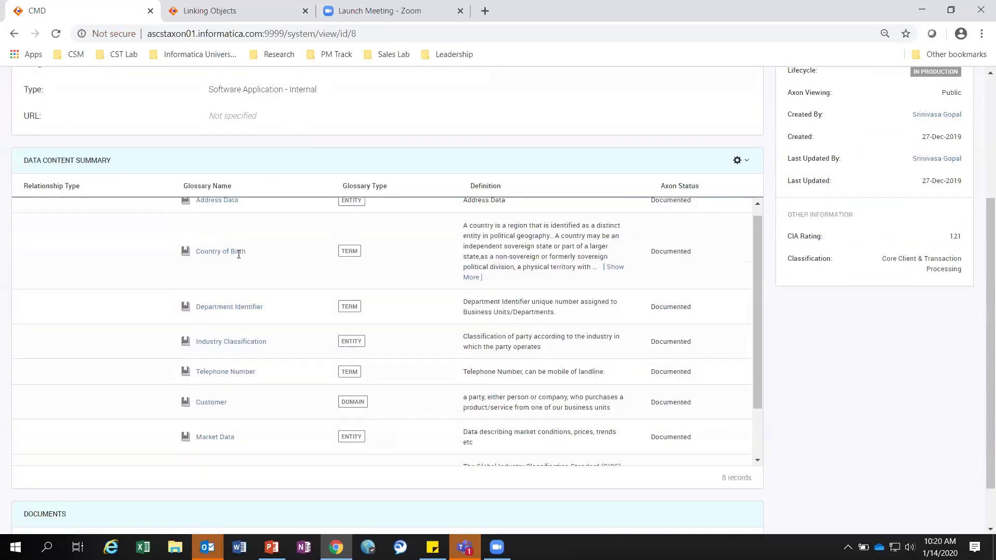
scroll(257, 392, "up", 3)
scroll(259, 444, "down", 1)
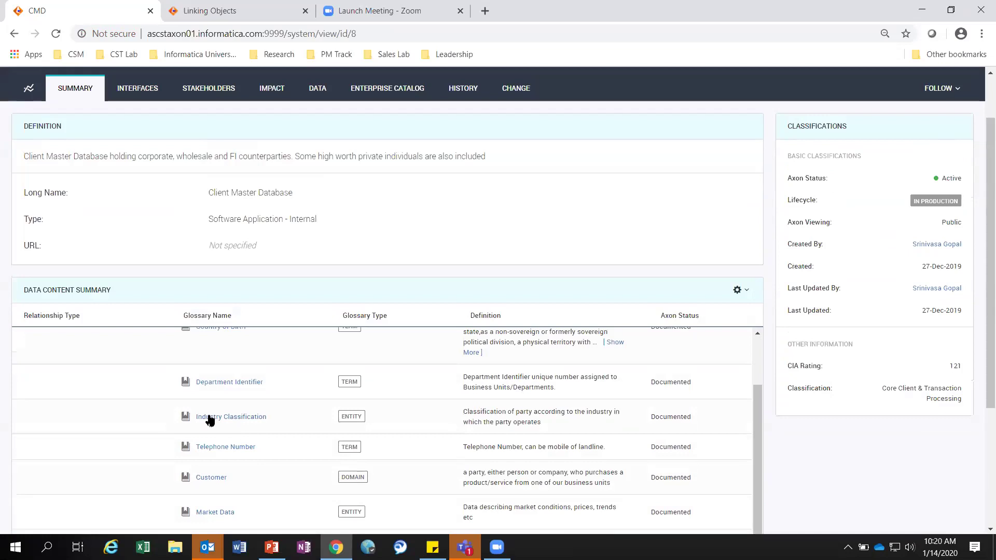
scroll(244, 464, "down", 1)
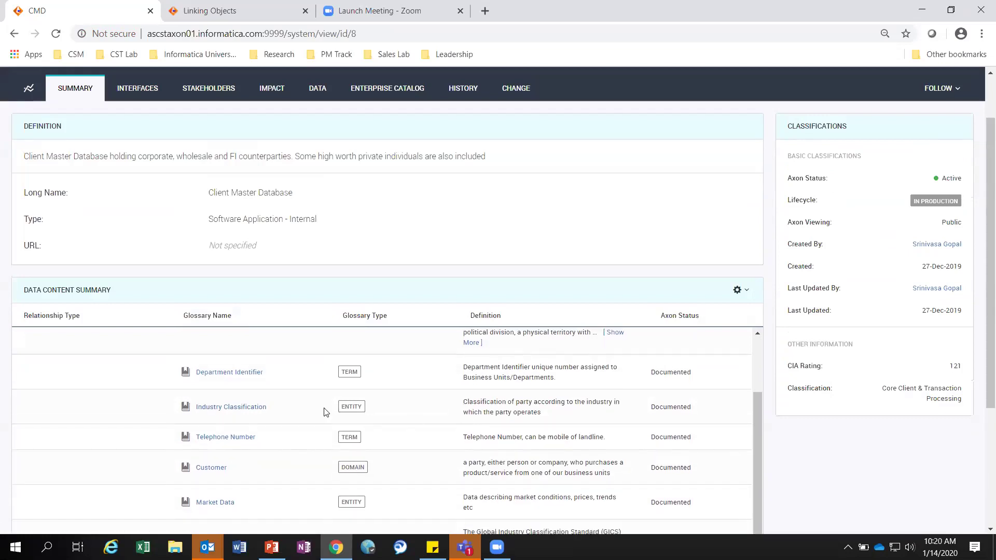
scroll(512, 406, "up", 2)
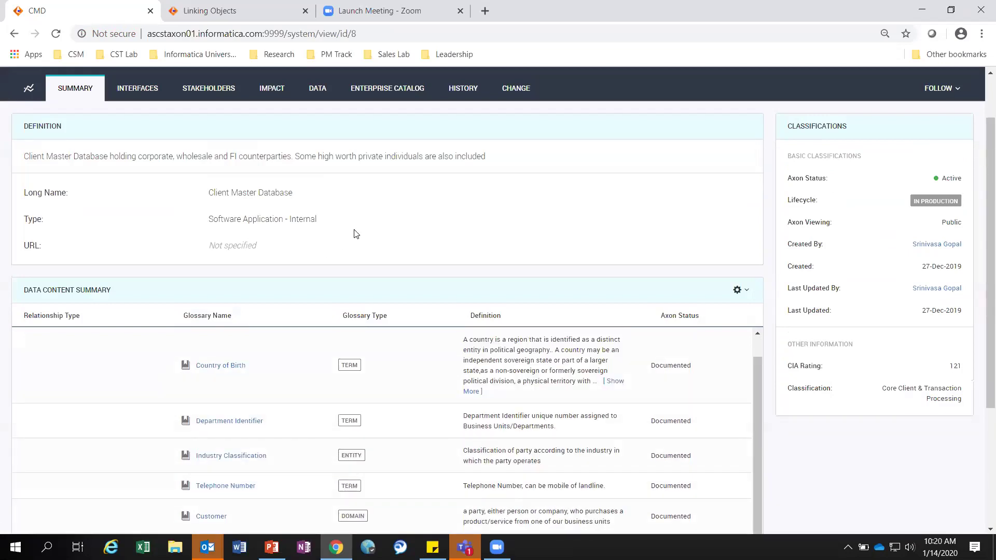
scroll(383, 251, "up", 1)
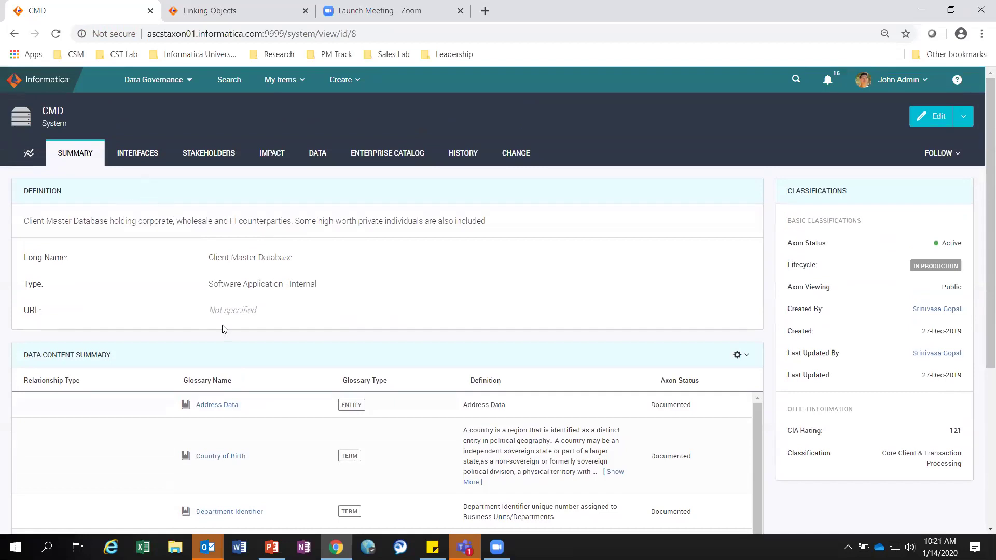
Step: Open the CMD system's interface lineage map in full screen and overlay it with Description
left_click(151, 158)
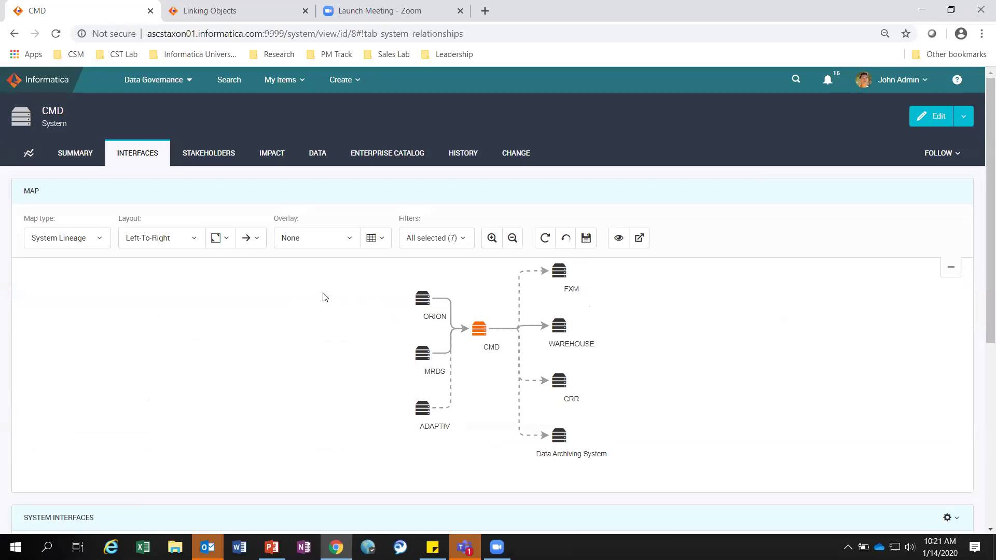
left_click(640, 238)
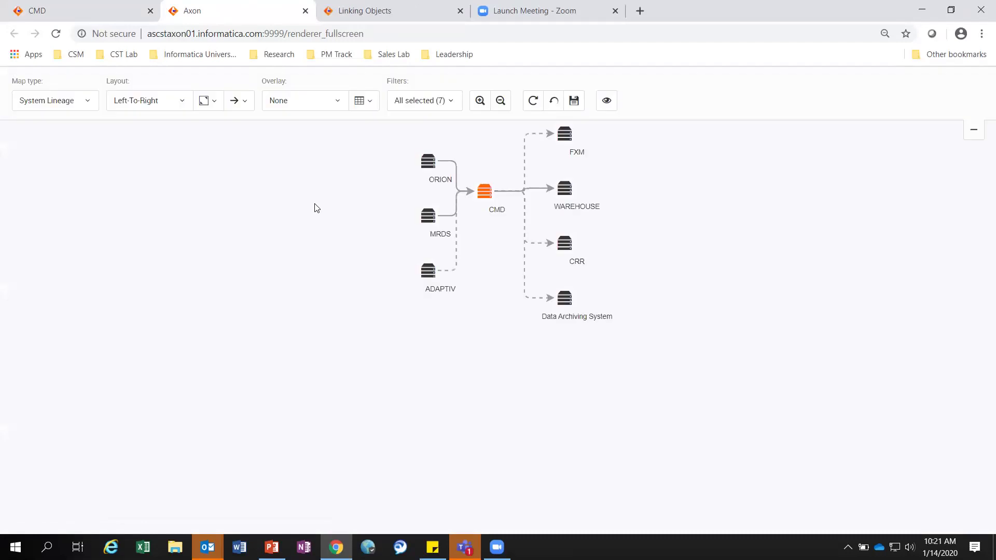
left_click(329, 103)
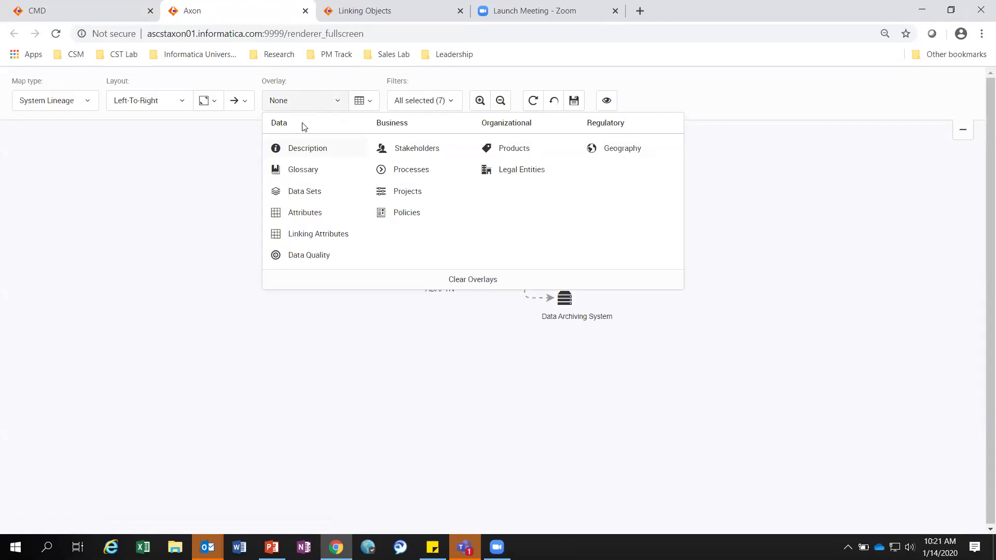
left_click(300, 154)
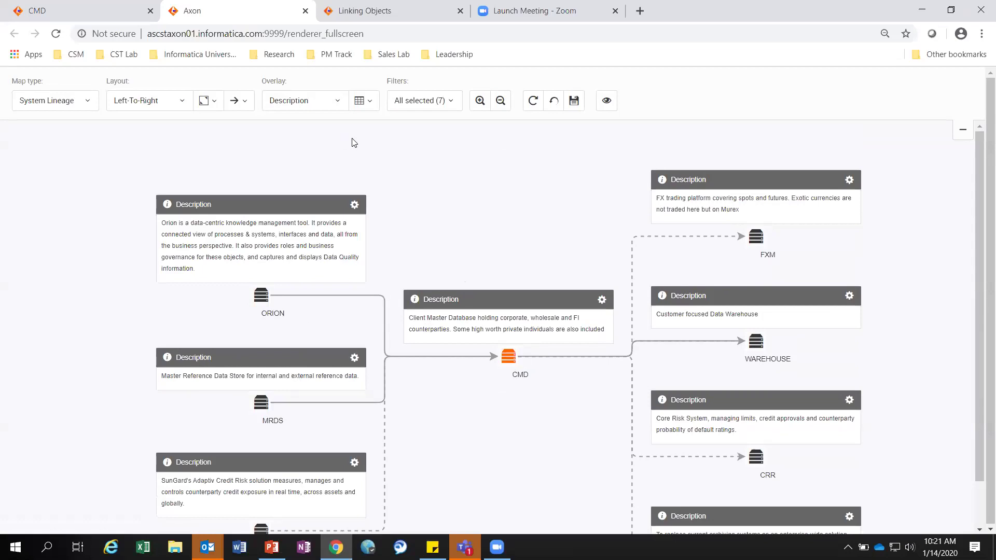
Step: Overlay the lineage map with Glossary terms and replace them with the Stakeholders of each system
left_click(324, 101)
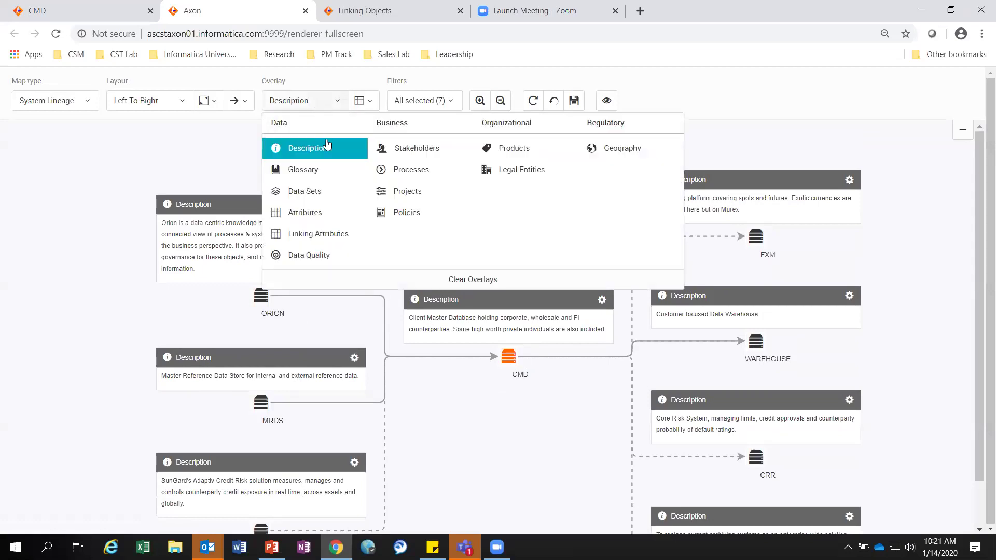
left_click(332, 180)
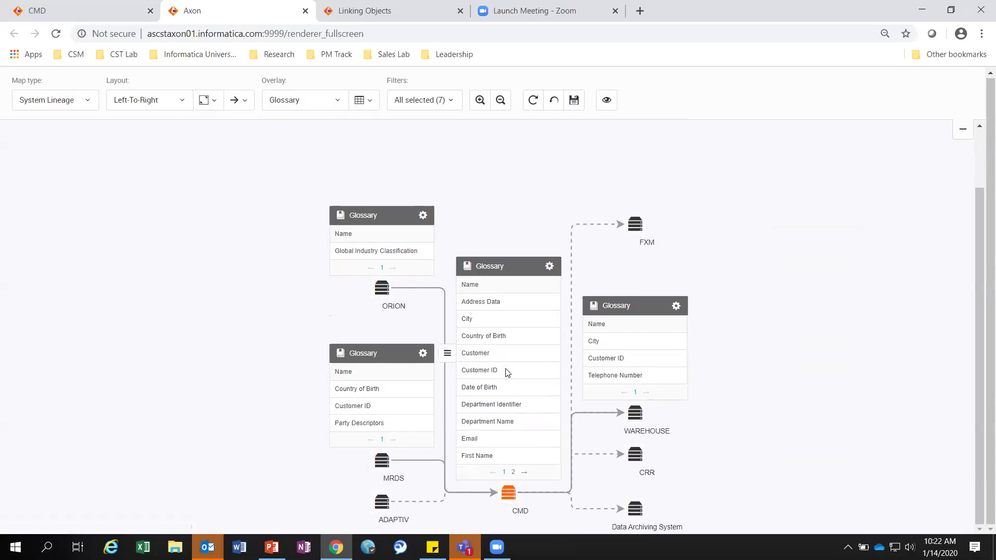
left_click(309, 108)
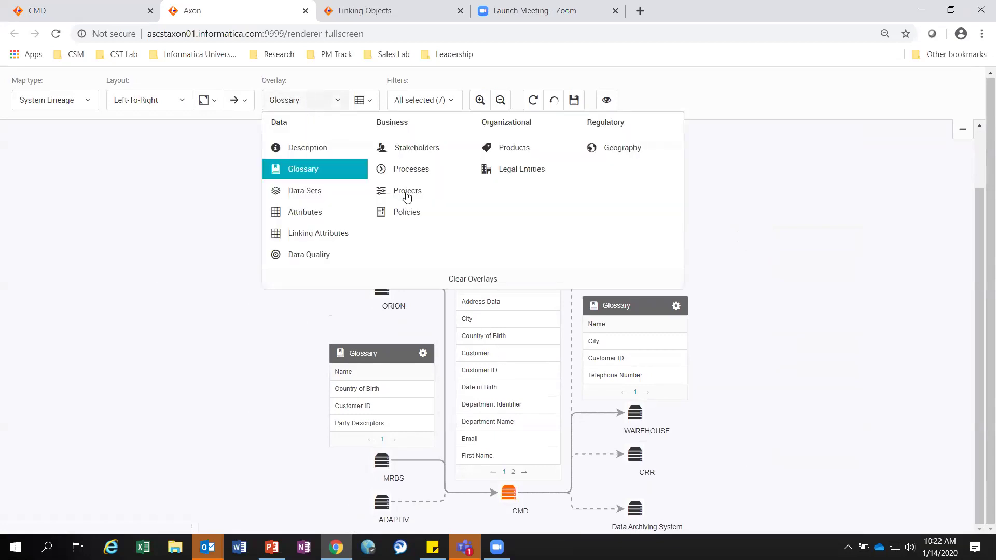
left_click(415, 155)
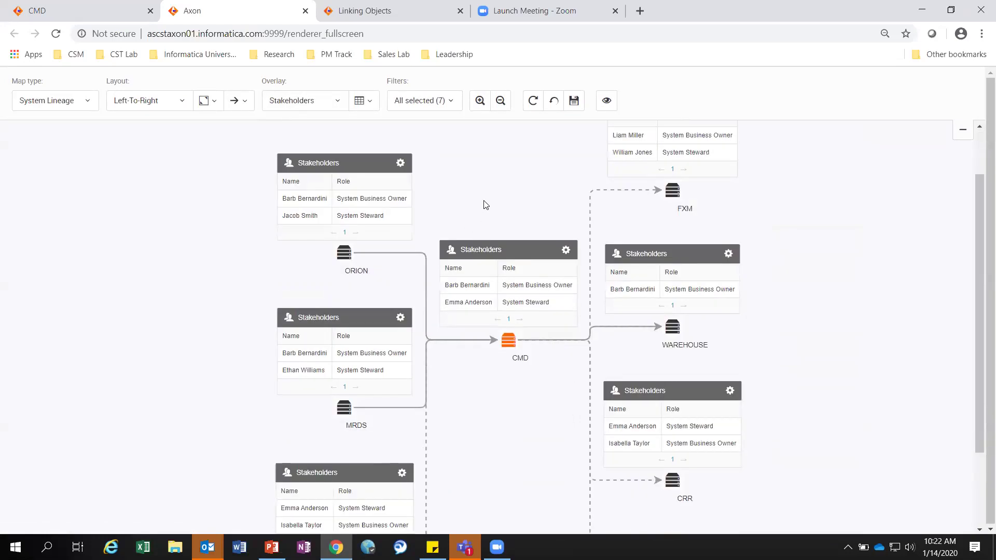
scroll(482, 237, "down", 1)
Step: Overlay the lineage map with Policies, replace them with Projects, and close the full-screen map
left_click(312, 100)
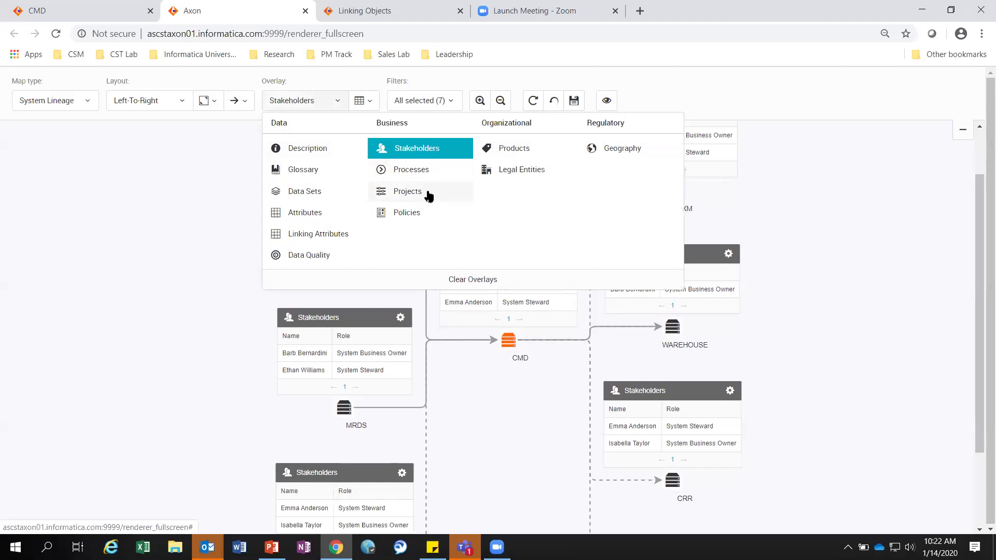
left_click(422, 216)
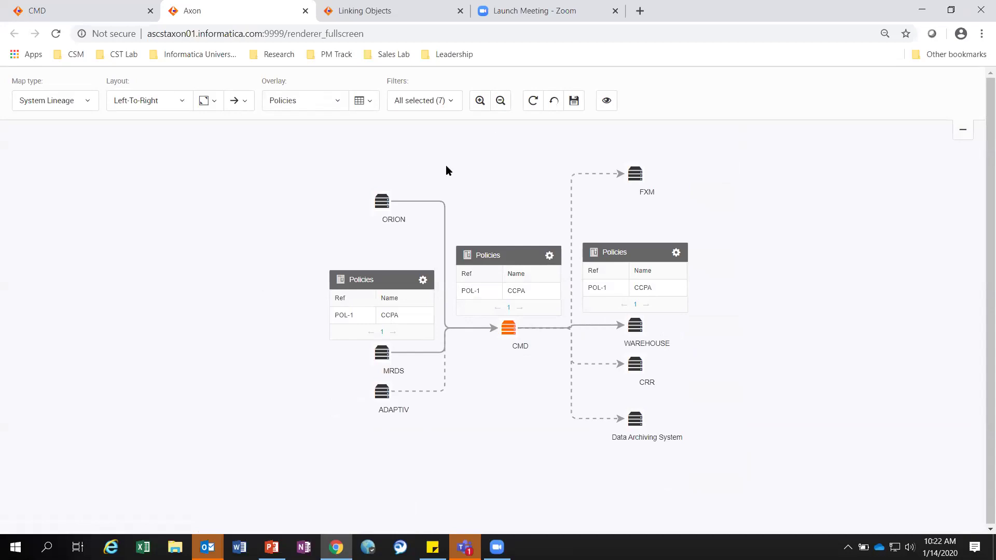
left_click(313, 105)
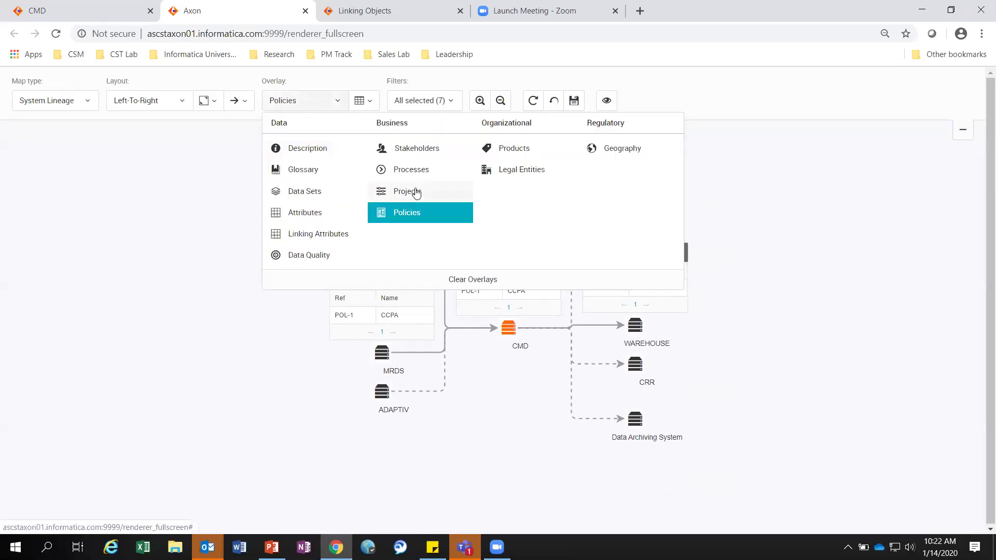
left_click(466, 208)
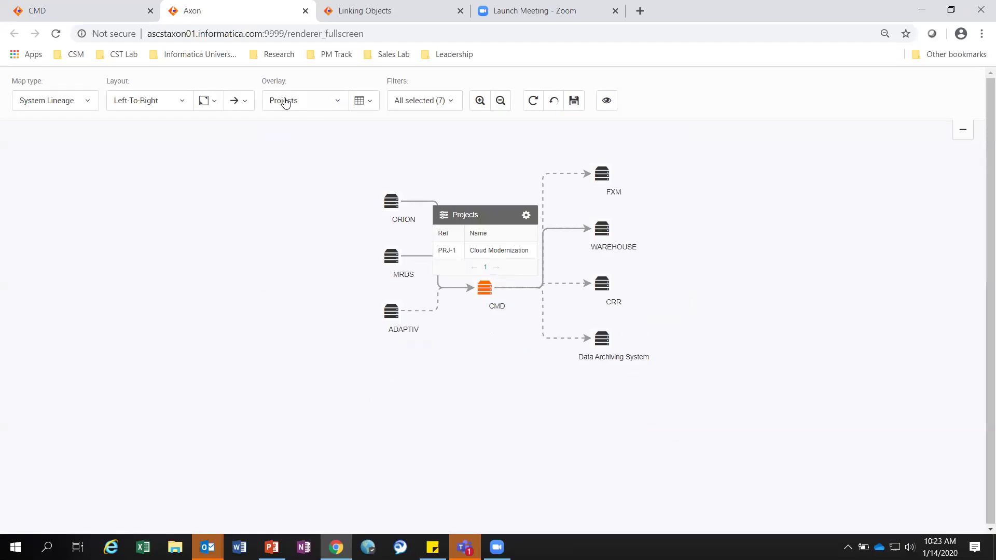
left_click(309, 105)
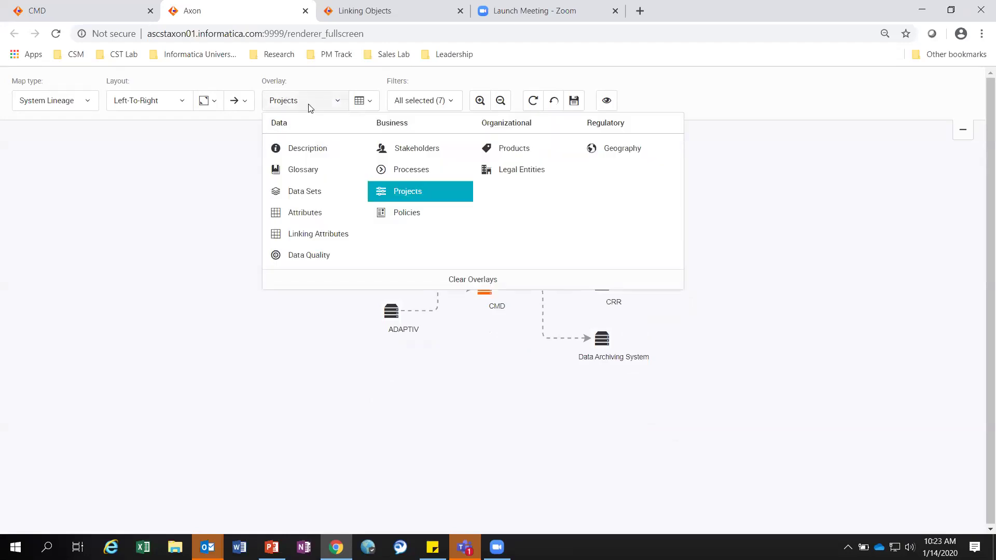
left_click(305, 11)
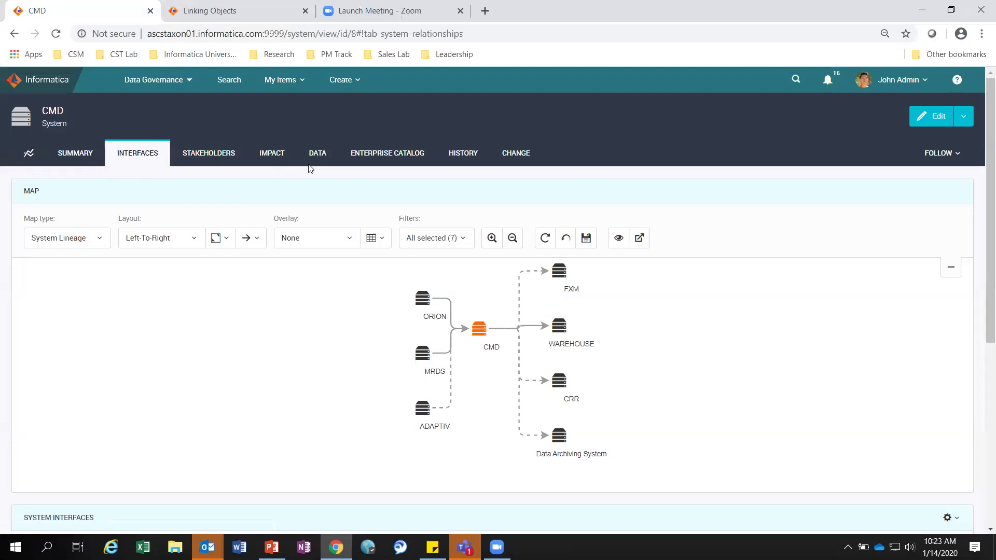
Step: Review the processes, projects and policies listed under the CMD system's impact
left_click(274, 154)
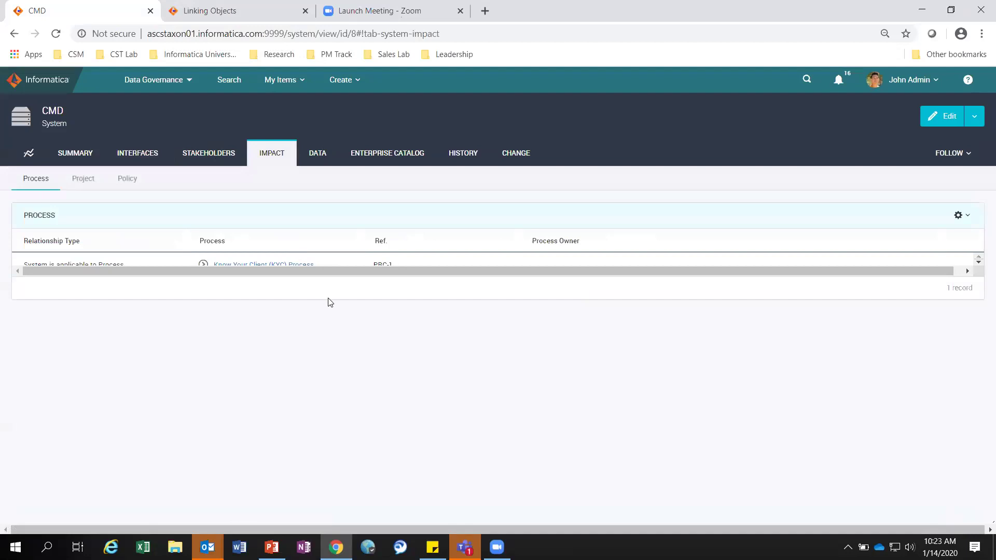
key("ctrl+minus")
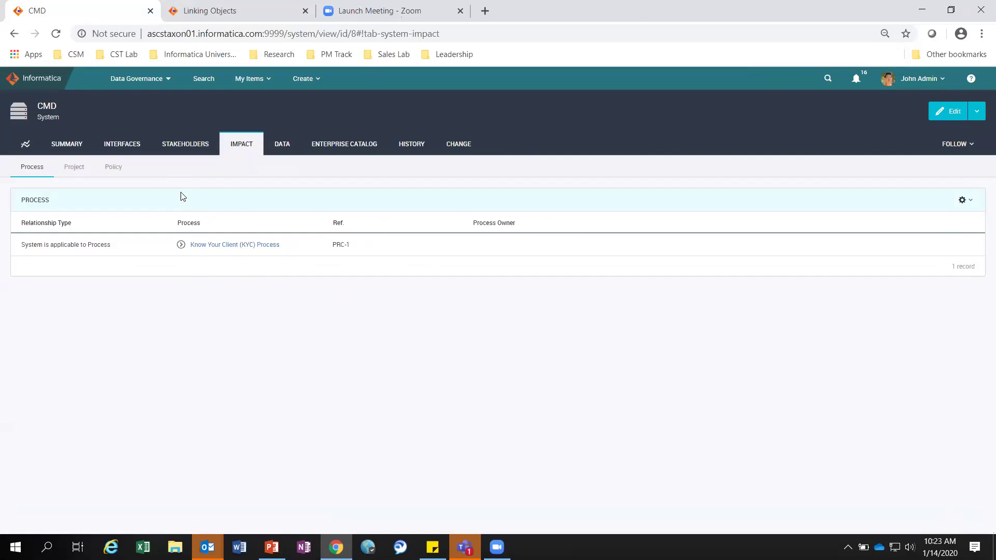
left_click(74, 167)
left_click(111, 167)
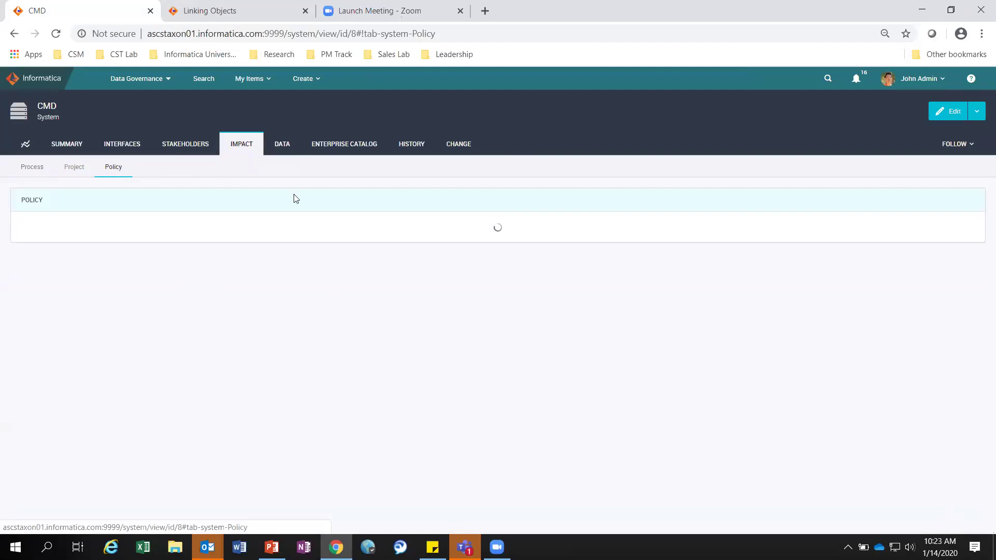
Step: Examine the CMD system's data sets, including their types and Axon status, through the whole list
left_click(281, 150)
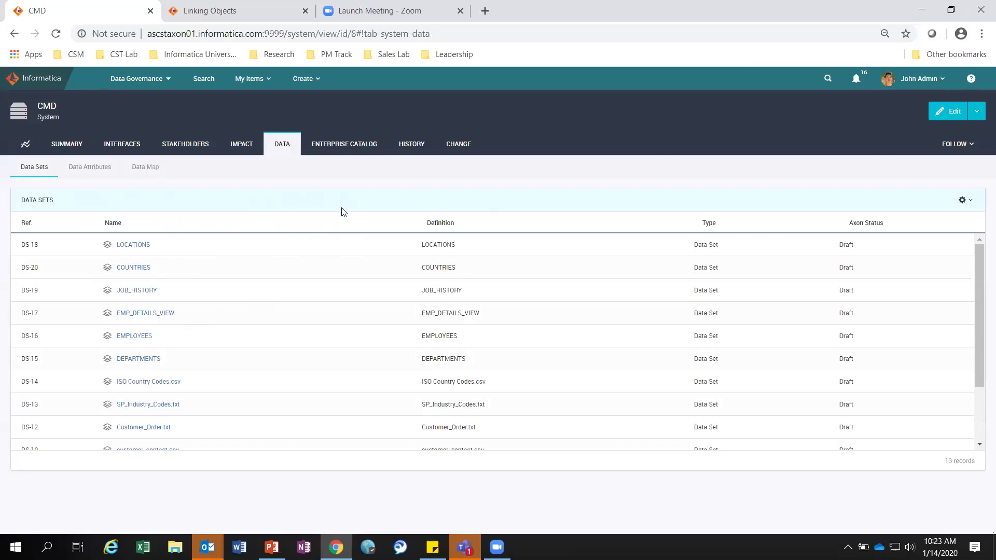
scroll(366, 333, "down", 3)
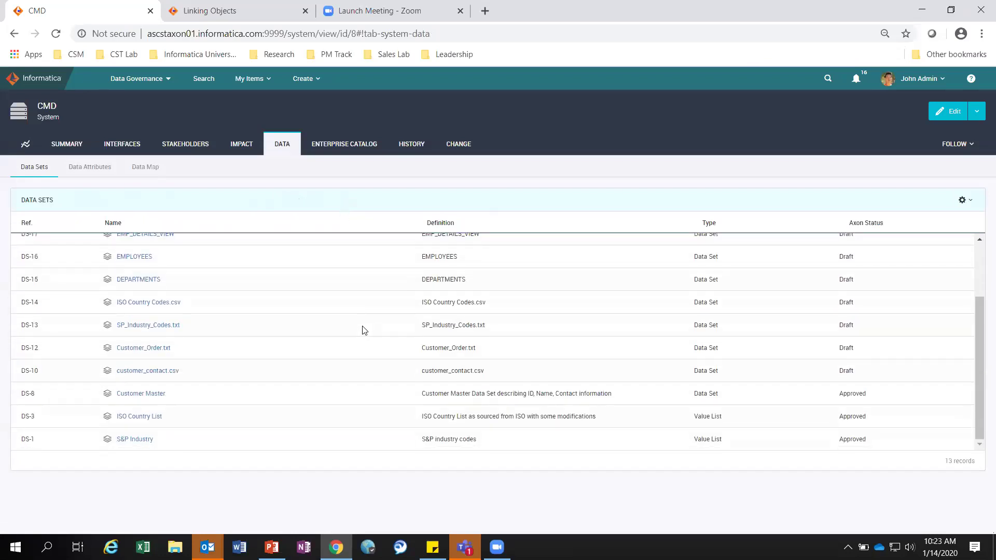
scroll(916, 327, "up", 3)
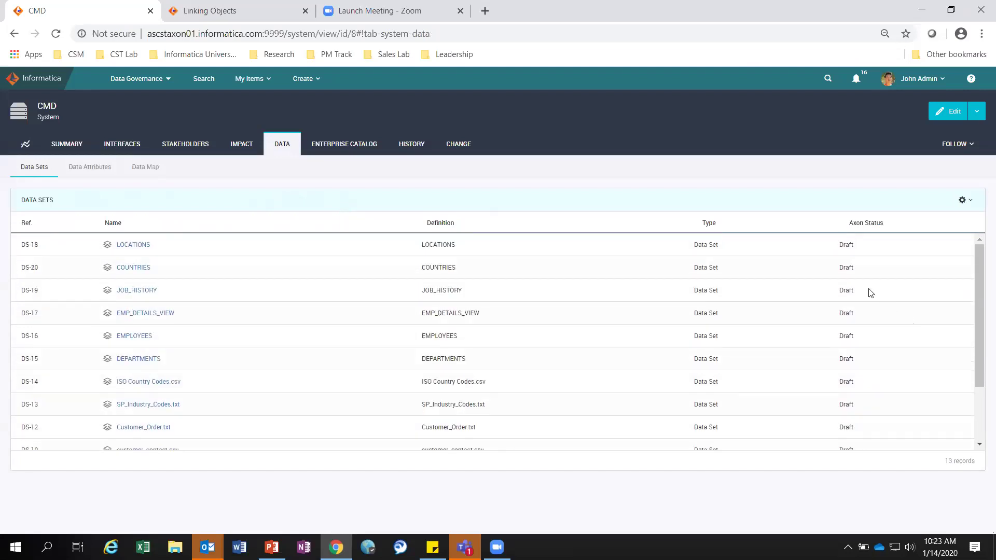
scroll(869, 289, "down", 3)
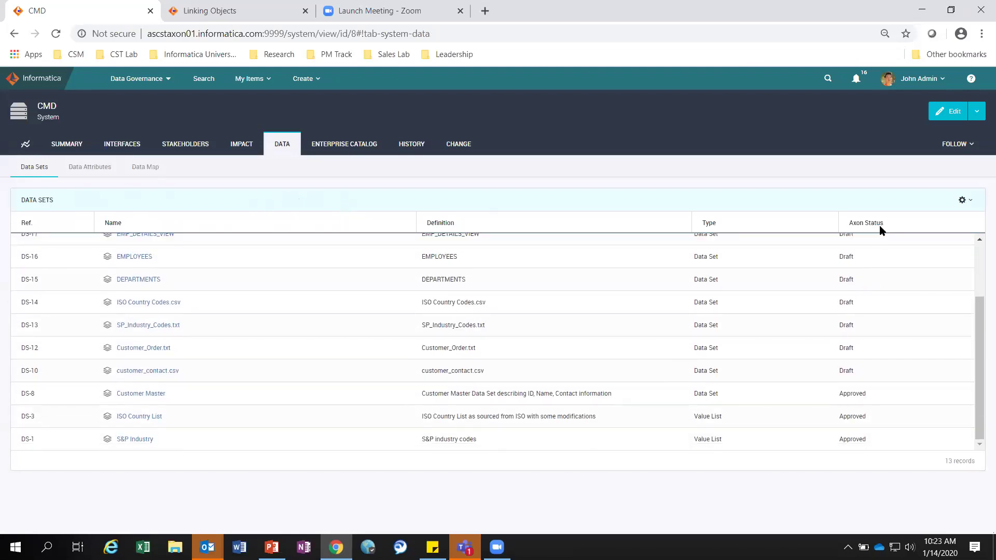
scroll(865, 251, "up", 3)
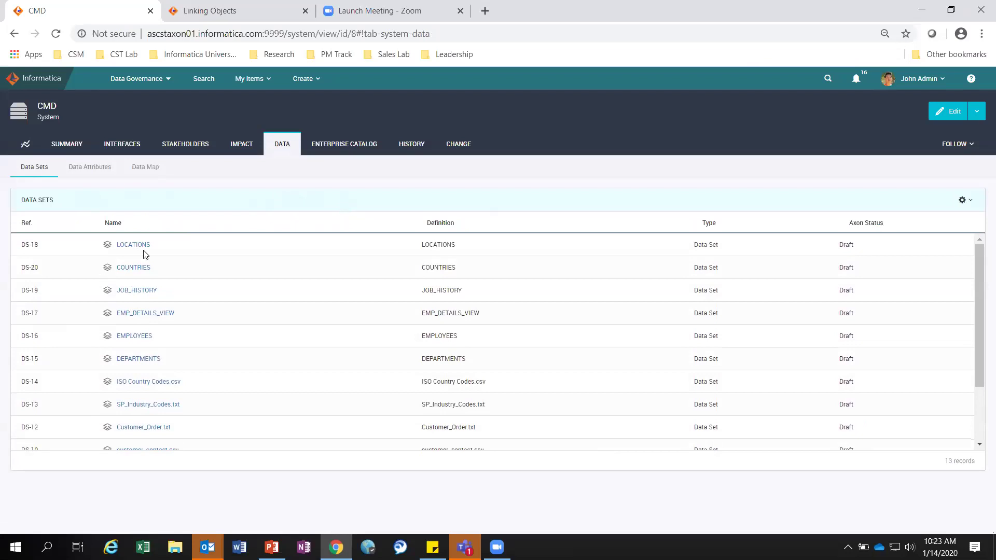
scroll(168, 398, "down", 3)
scroll(875, 304, "up", 3)
scroll(851, 308, "down", 3)
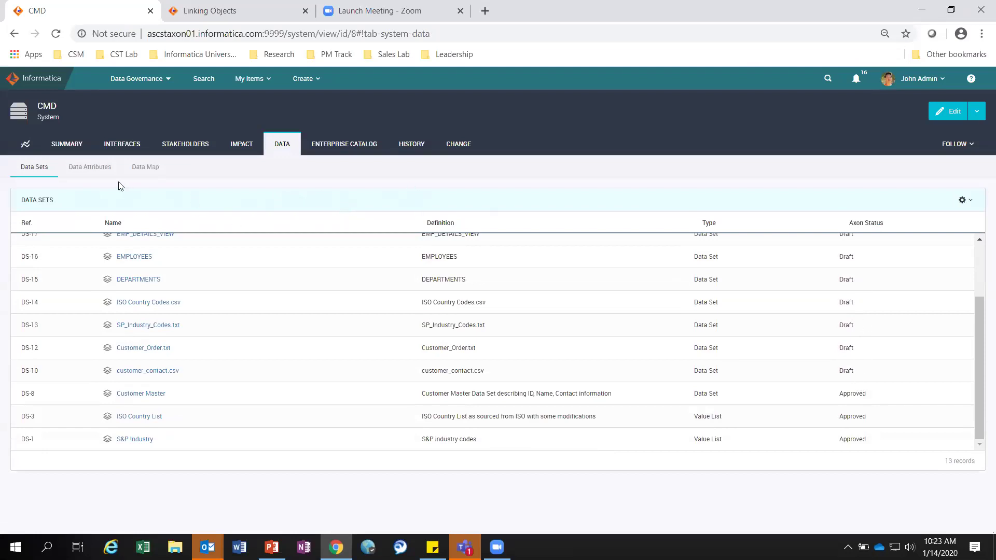
Step: Show the CMD system's data attributes and inspect the linked fields of the Customer Master data set's Postal Code attribute
left_click(89, 168)
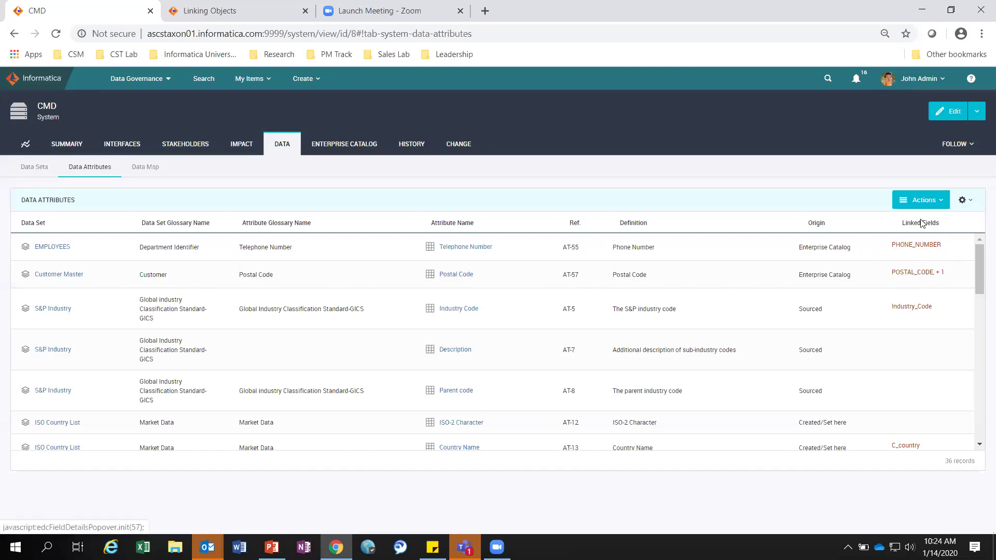
left_click(917, 272)
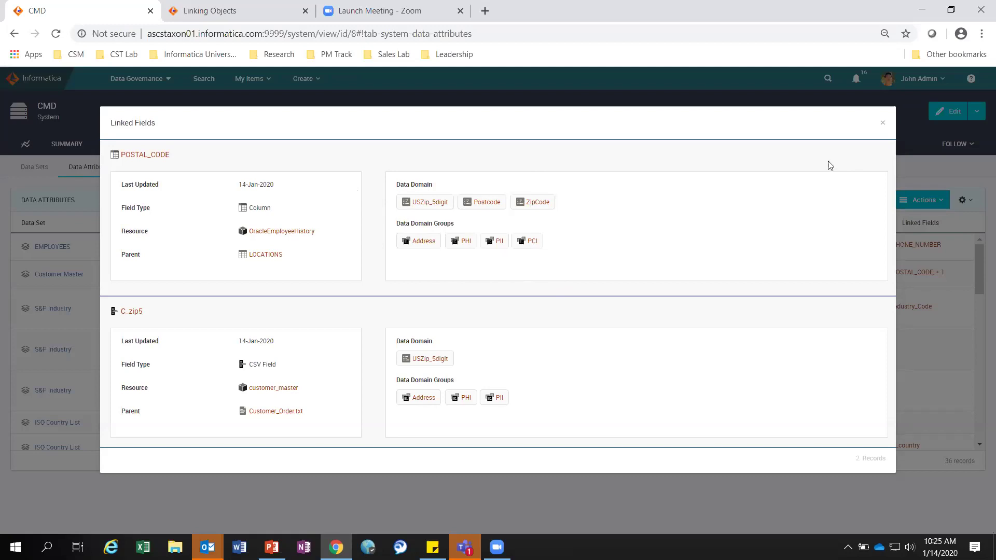
left_click(883, 126)
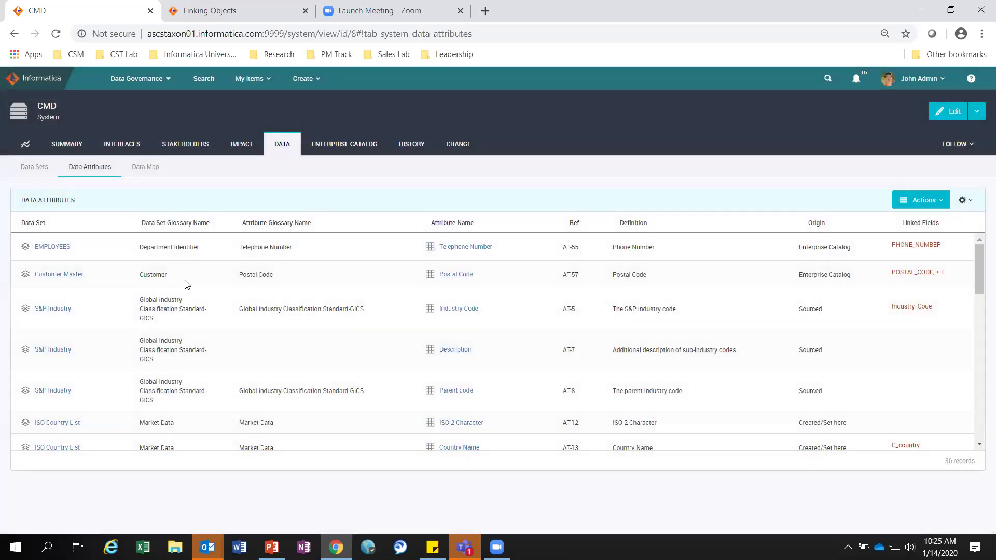
Step: View the CMD system's Enterprise Catalog resources and filter its physical fields by the glossary term Telephone Number
left_click(341, 146)
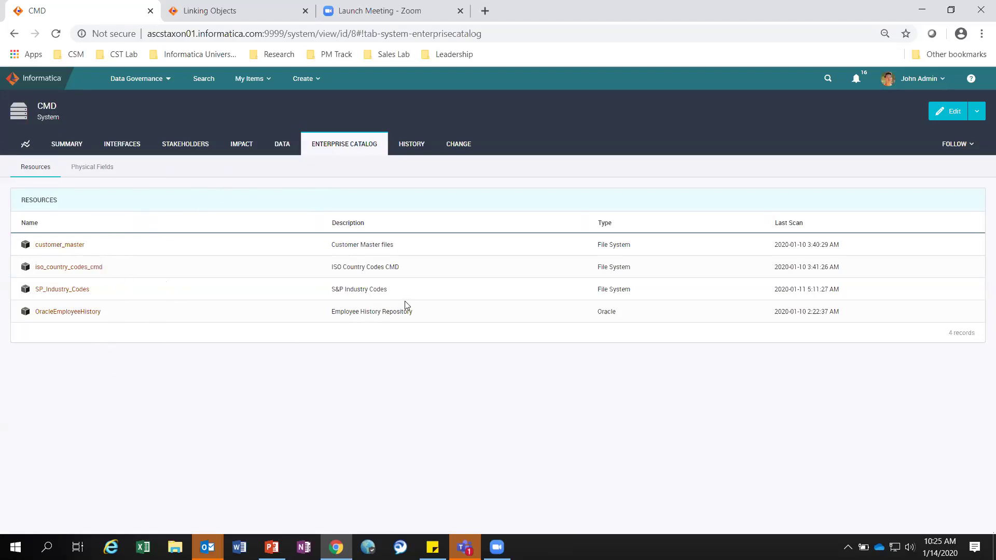
left_click(92, 167)
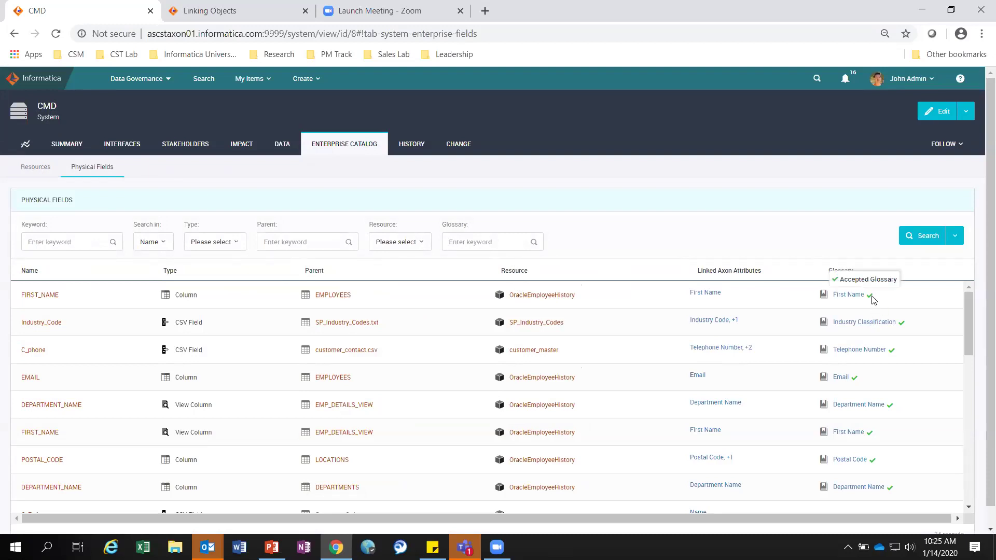
left_click(478, 242)
type("Telepho")
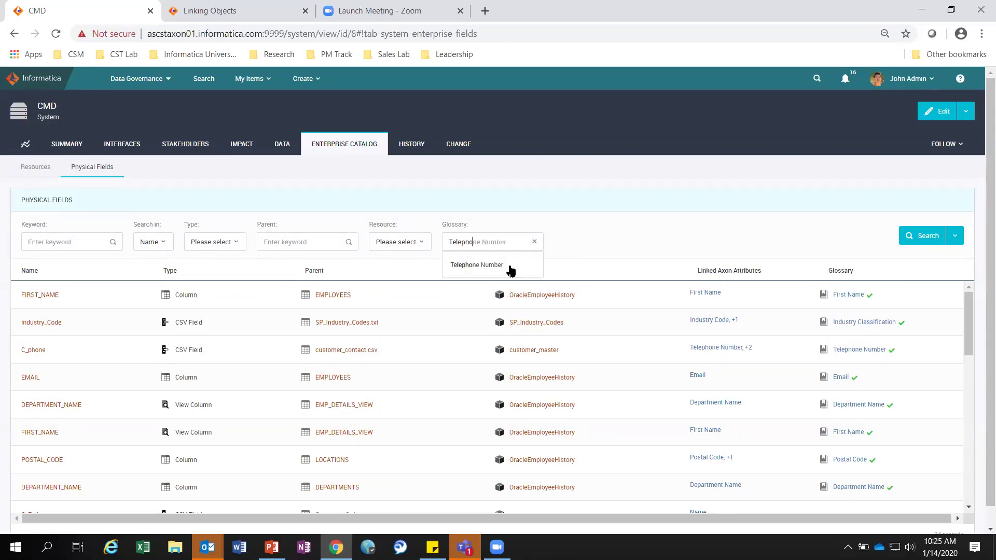
left_click(507, 264)
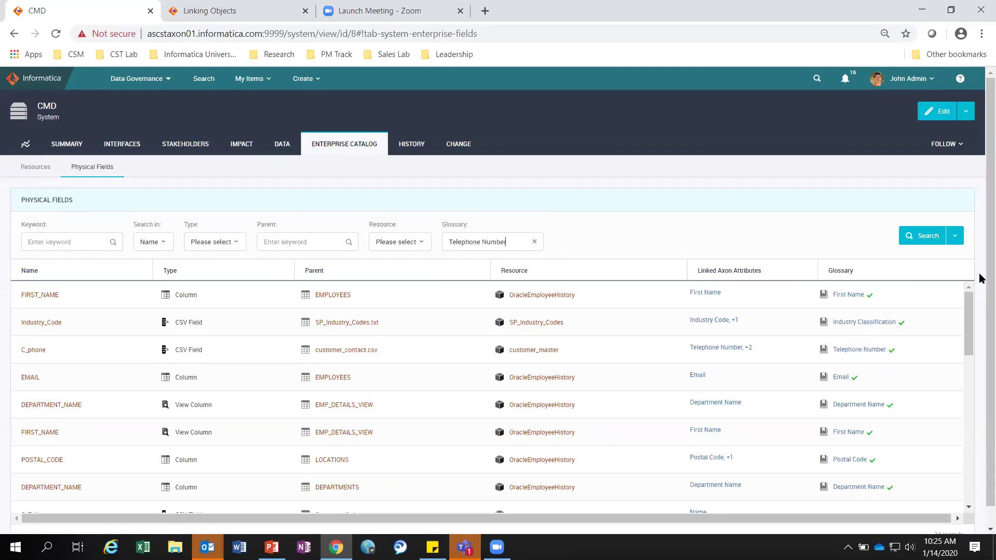
left_click(928, 236)
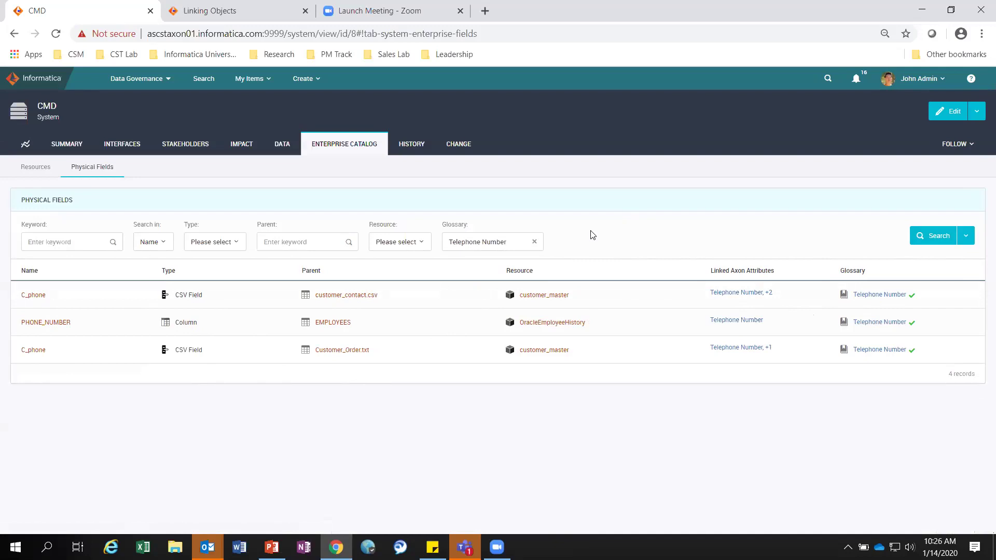
Step: Review the CMD system's change history and its change requests
left_click(411, 145)
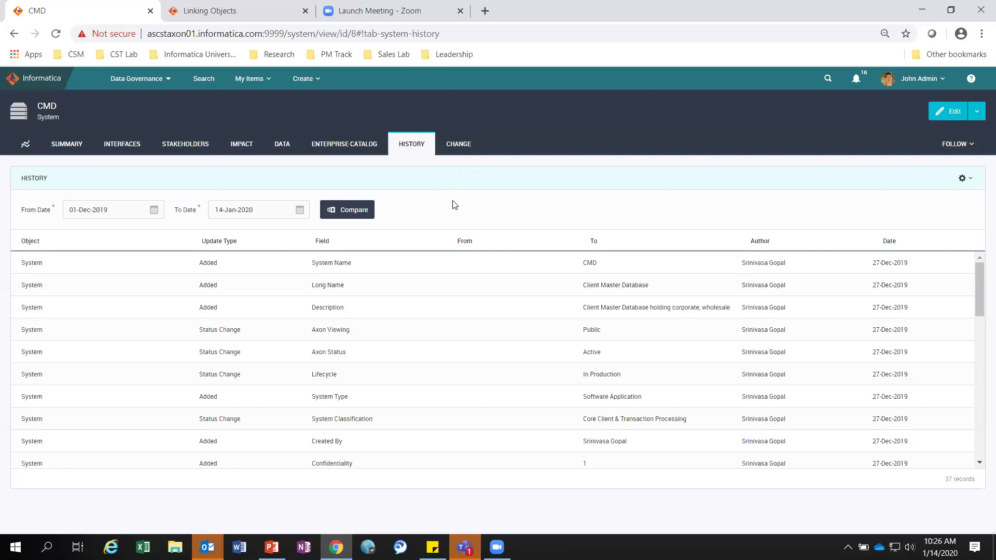
left_click(466, 145)
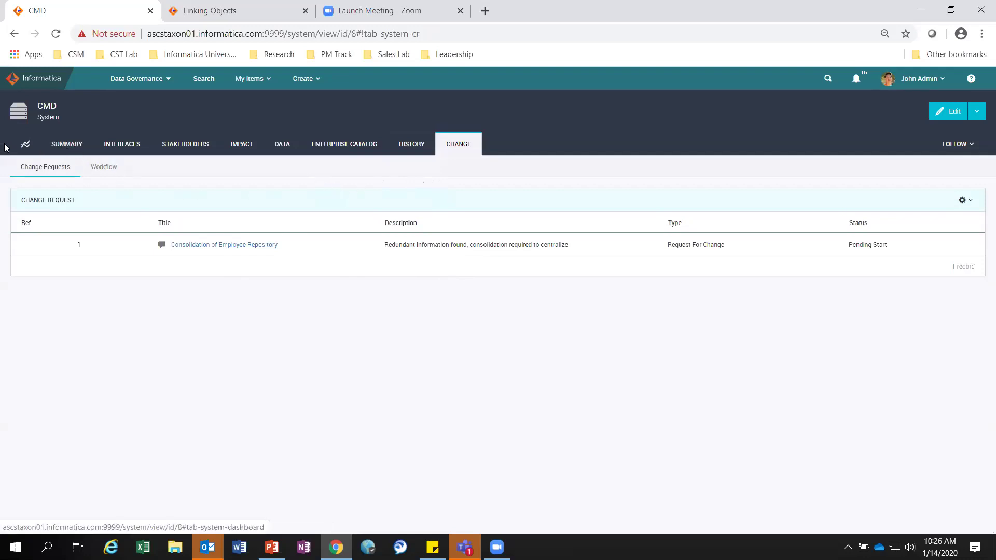
Step: Open and reload the CMD system's Data Quality dashboard, and examine its charts, including rules by criticality
left_click(24, 144)
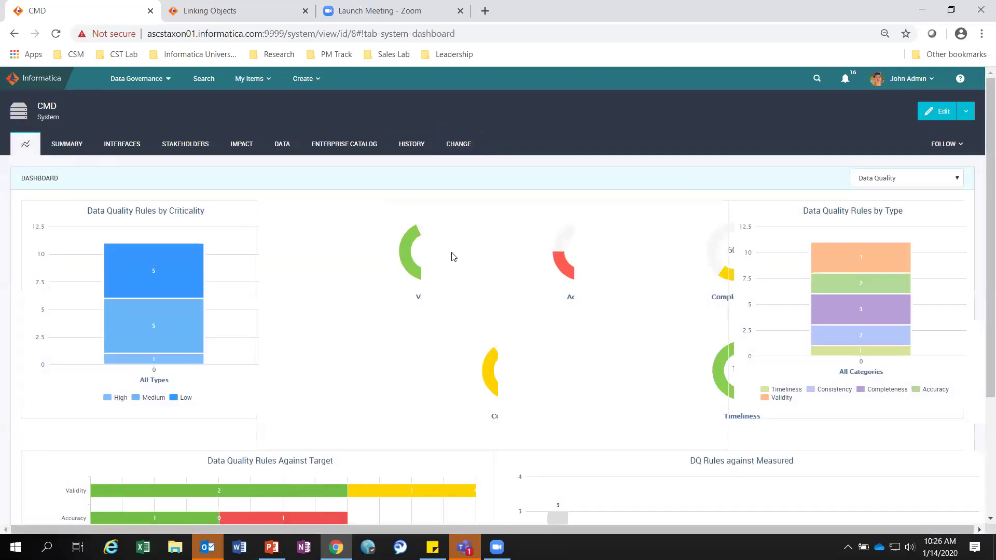
left_click(55, 33)
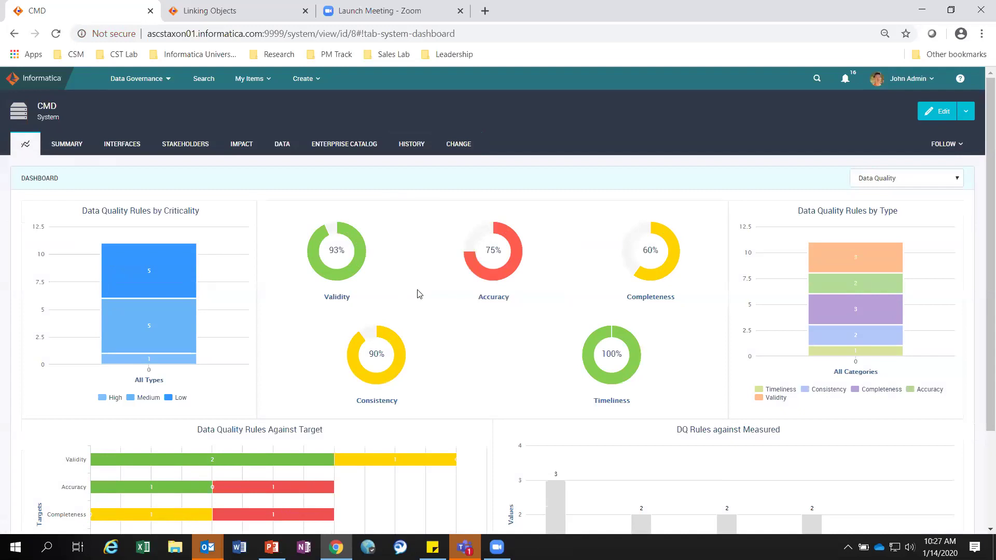
scroll(306, 291, "down", 1)
mouse_move(163, 194)
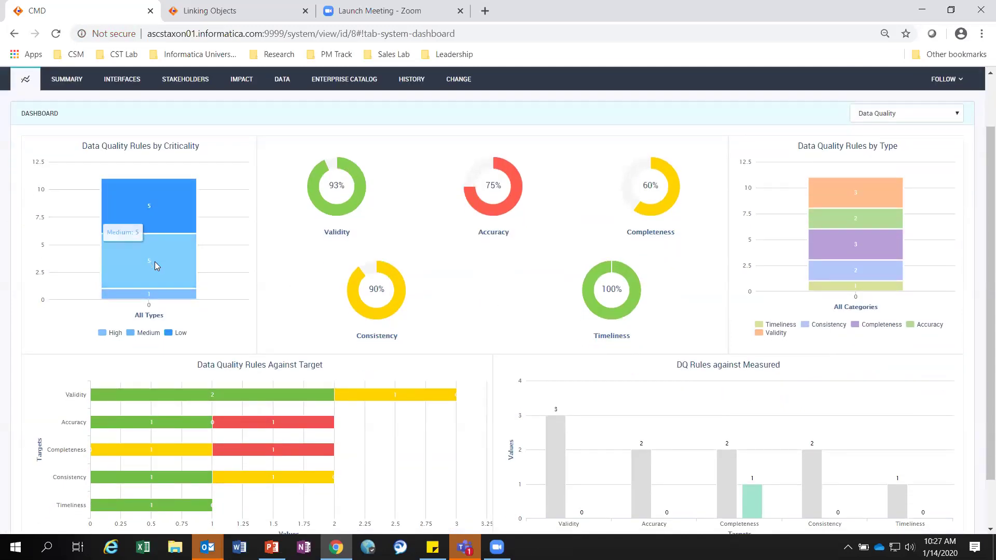
scroll(540, 272, "up", 1)
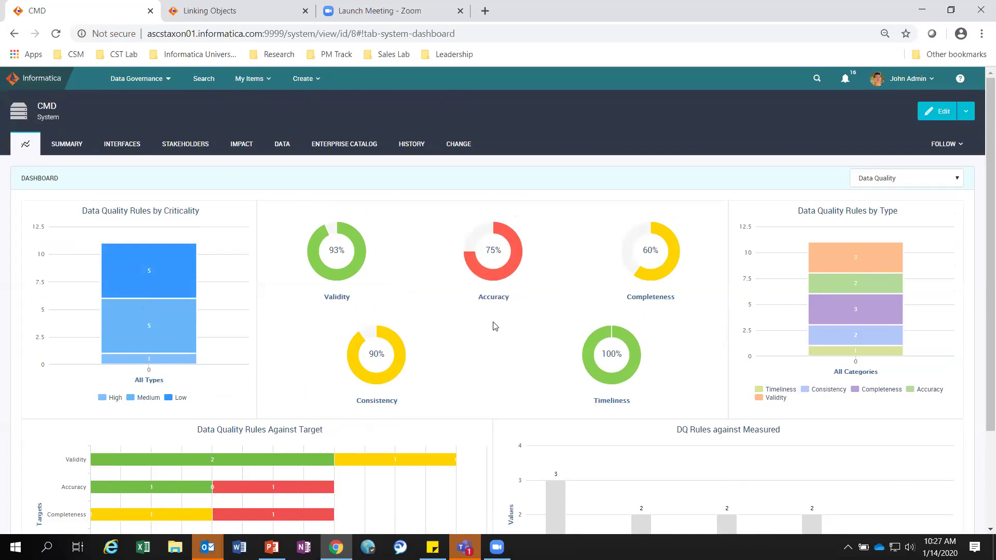
scroll(535, 281, "down", 1)
scroll(536, 280, "up", 1)
Step: Clear the previous search, find City Name Check among the data quality rules and open its record
left_click(204, 80)
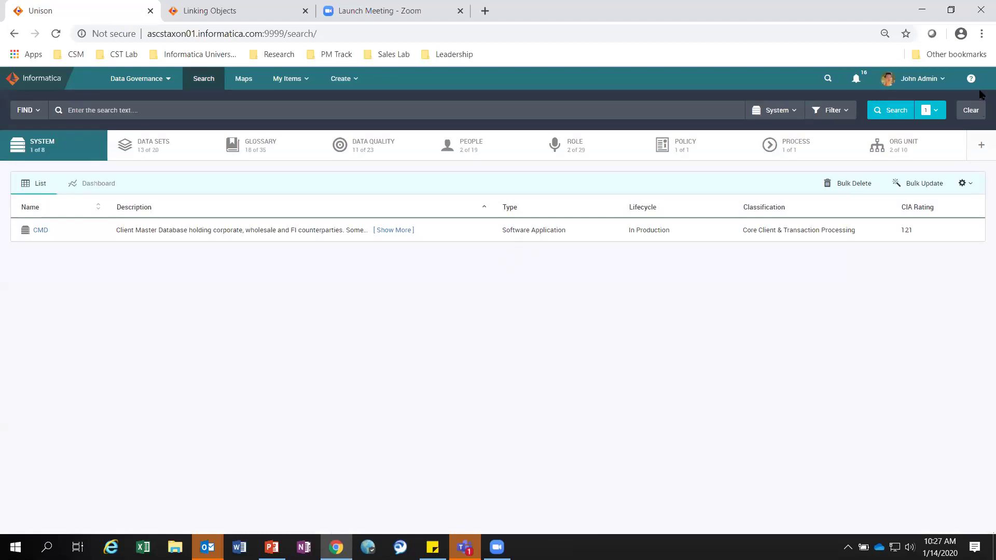
left_click(971, 110)
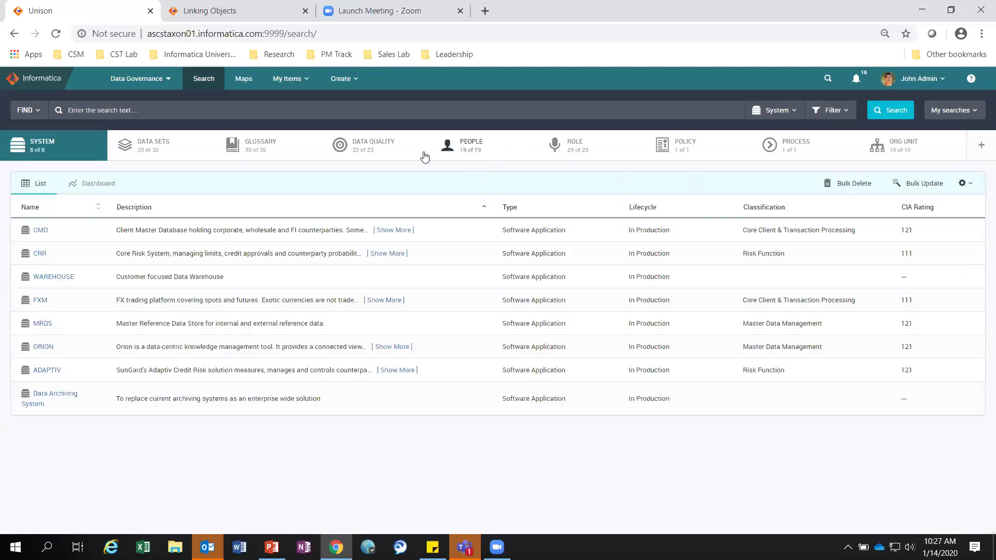
left_click(373, 146)
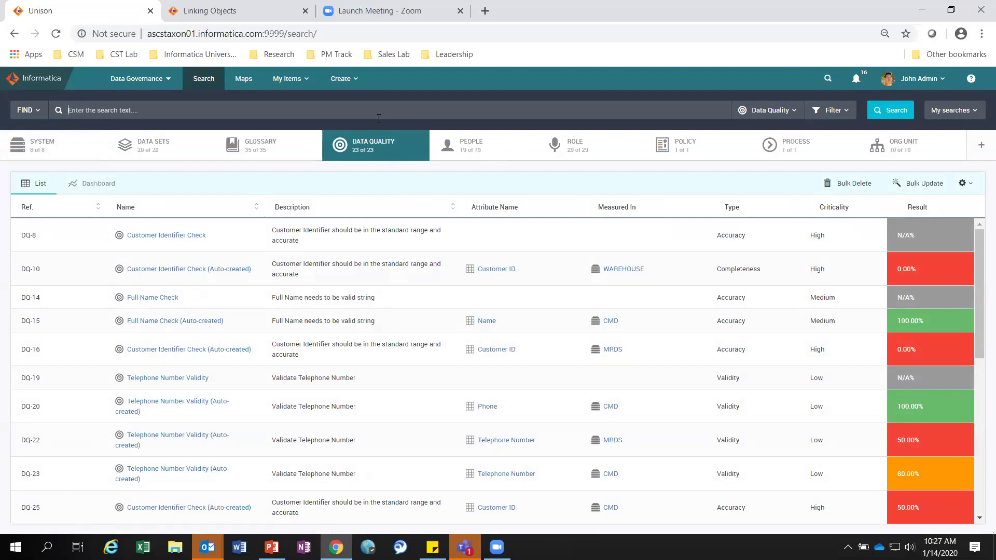
type("City")
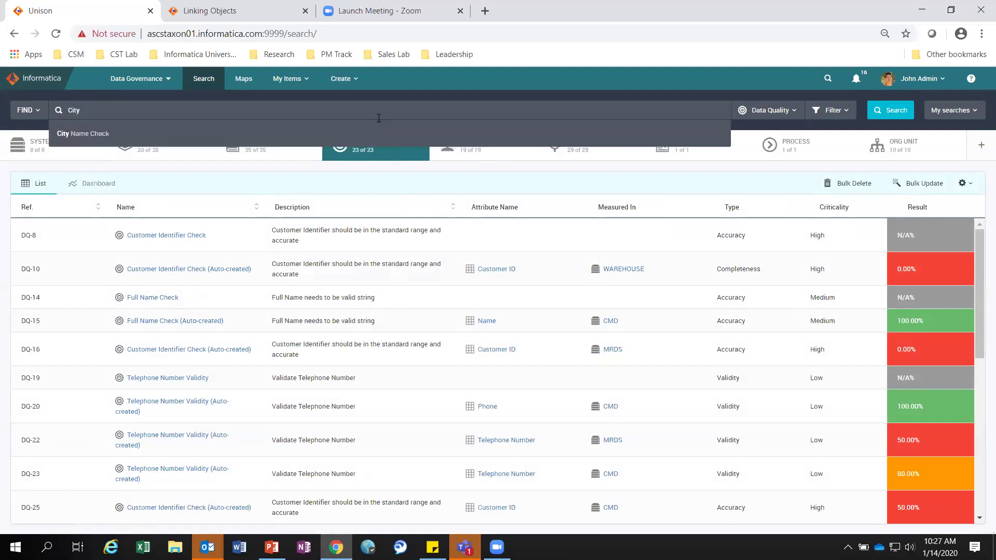
left_click(321, 135)
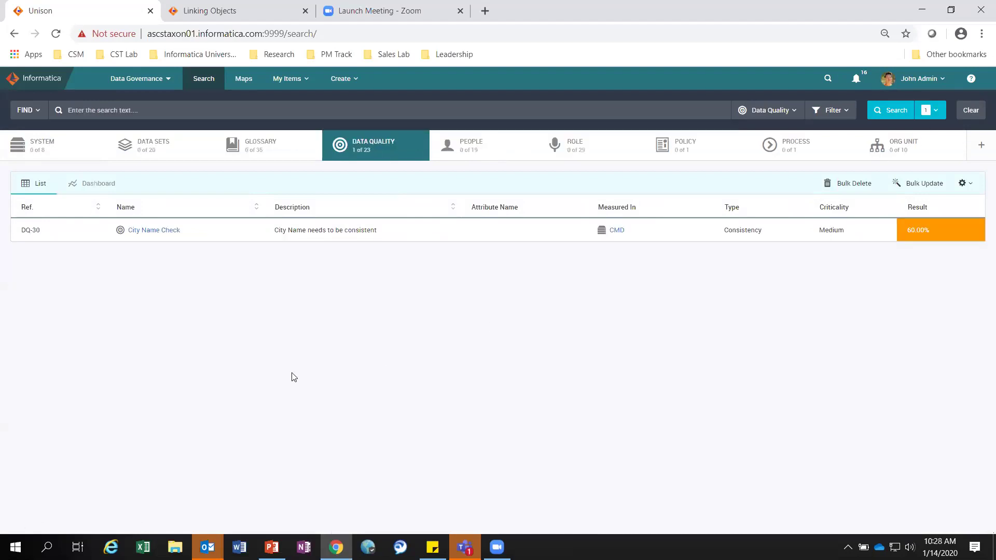
left_click(161, 230)
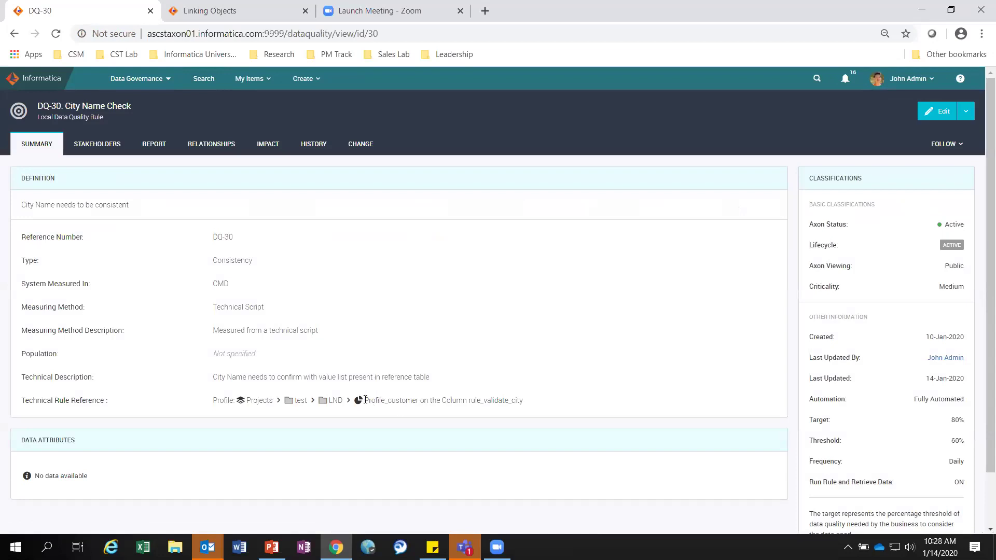
Step: Examine the technical rule reference of City Name Check and view its data quality report
left_click_drag(467, 400, 462, 401)
left_click_drag(533, 403, 484, 384)
left_click(486, 383)
left_click_drag(382, 402, 462, 402)
left_click(549, 395)
left_click(155, 147)
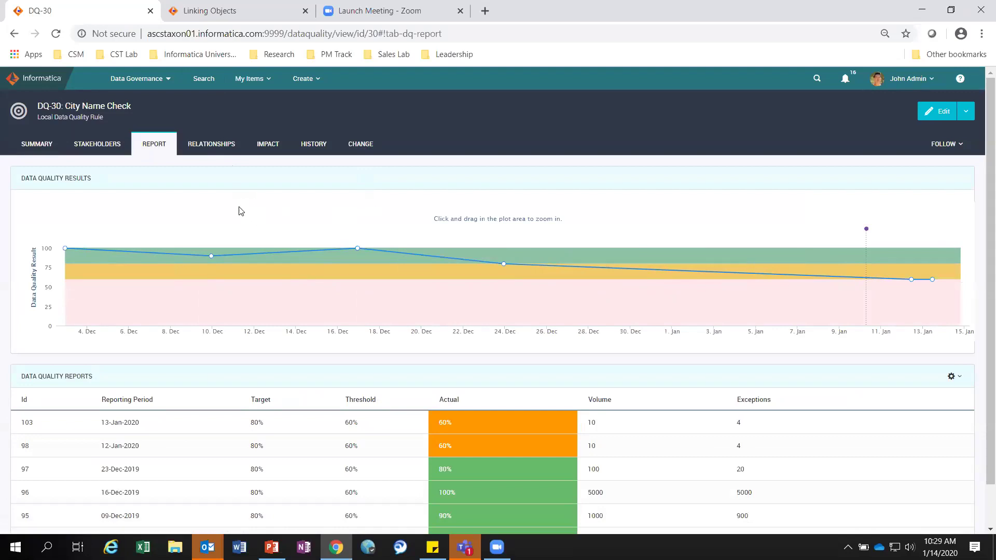
Step: Clear the previous search, find Telephone Number Validity among the data quality rules and open its record
left_click(208, 83)
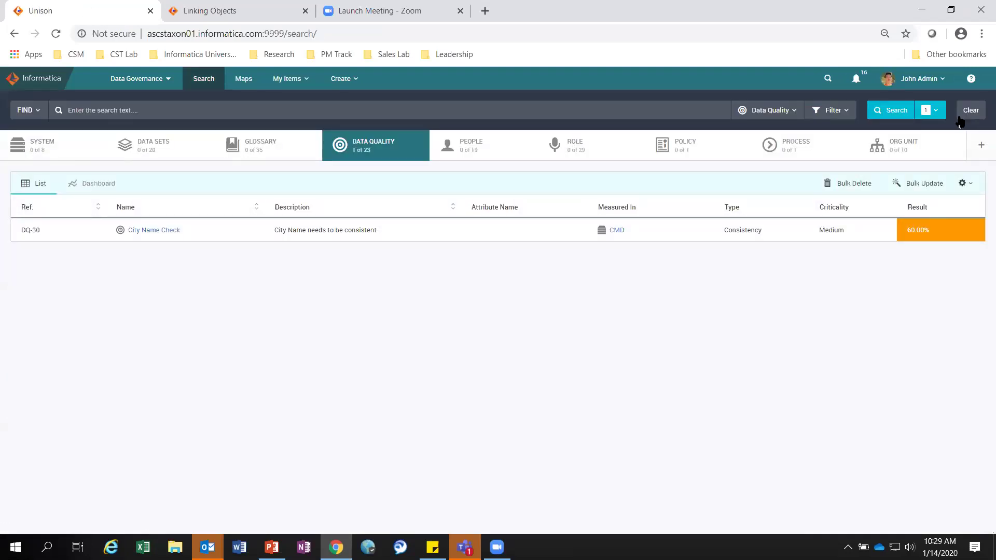
left_click(970, 113)
type("Telephone")
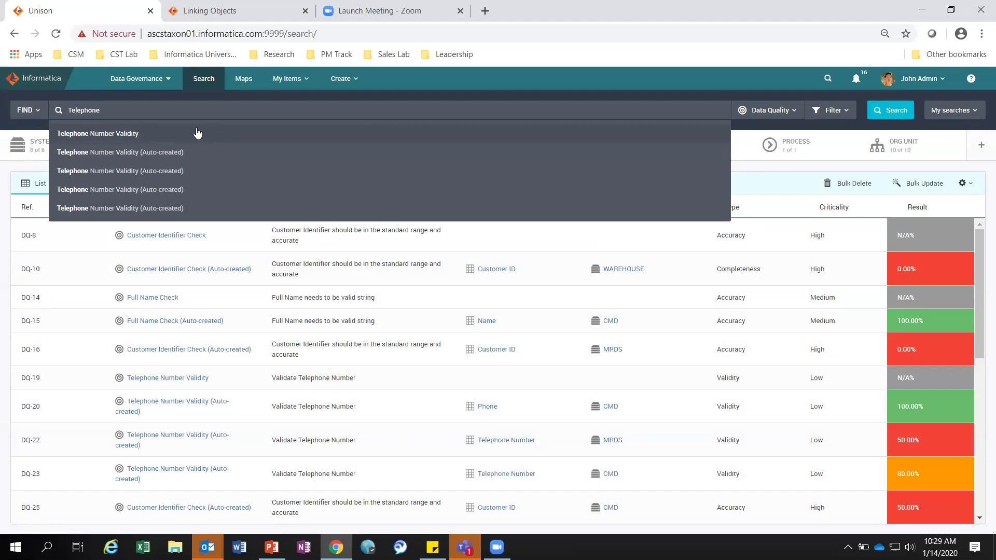
left_click(197, 134)
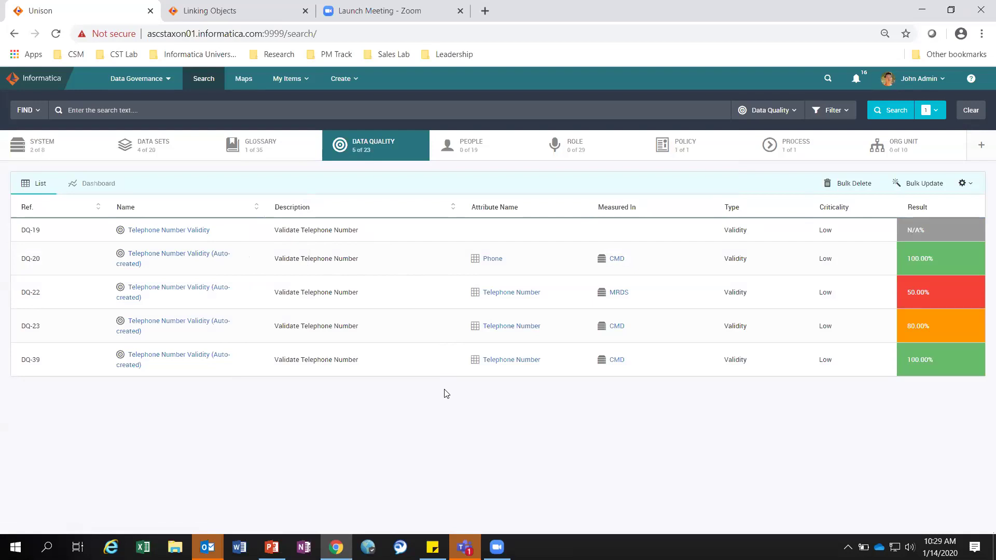
left_click(192, 231)
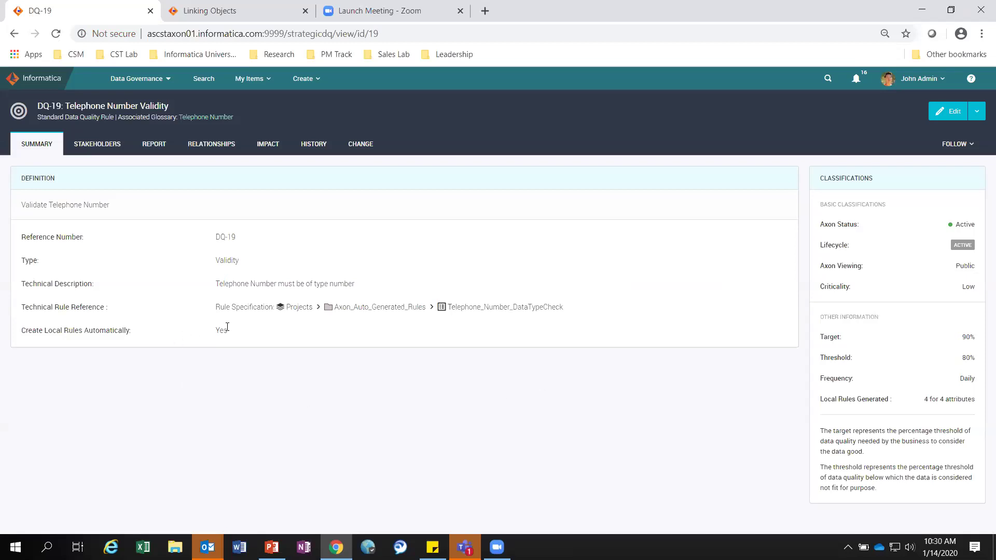
Step: Check the rule's automatic local rule creation setting and view the report of its generated local rules
left_click_drag(231, 331, 213, 335)
left_click(228, 371)
double_click(211, 331)
left_click(316, 375)
left_click(155, 147)
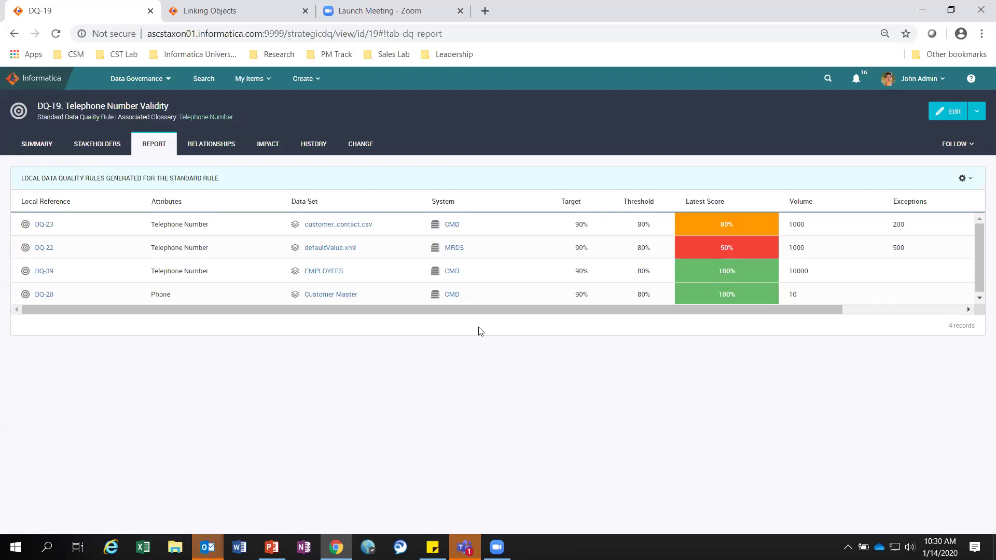
Step: Clear the previous search, find the term Postal Code in the glossary and open its record
left_click(205, 79)
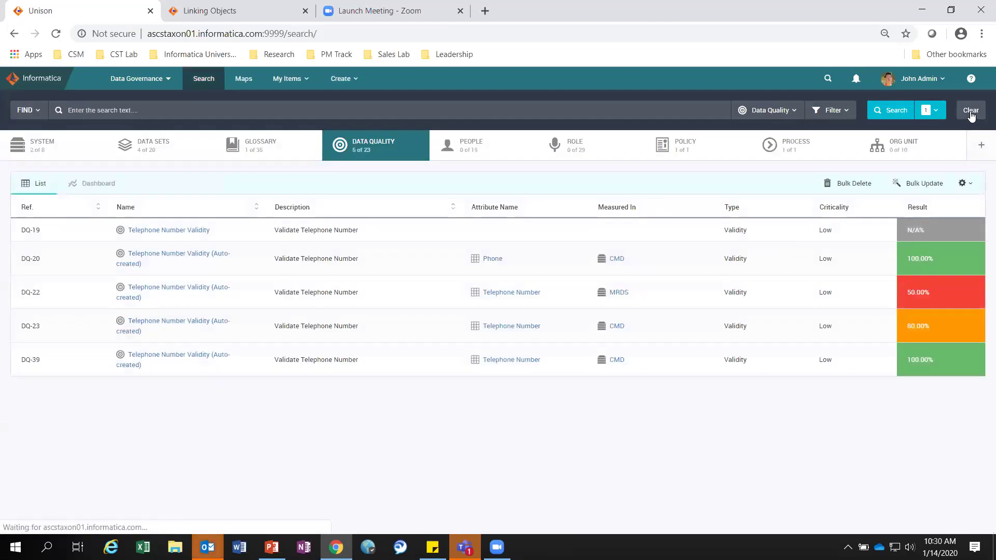
left_click(971, 114)
left_click(277, 140)
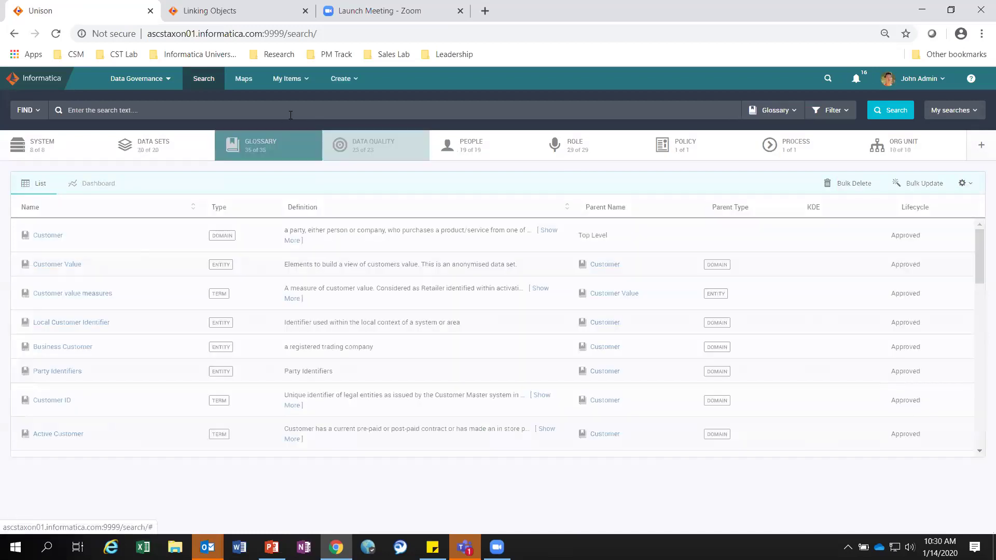
type("Postal Code")
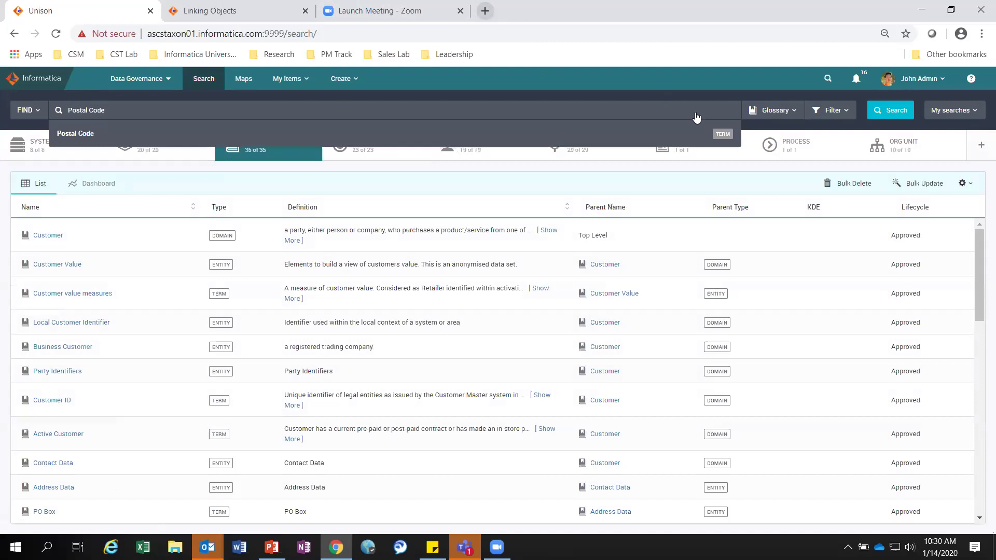
left_click(882, 111)
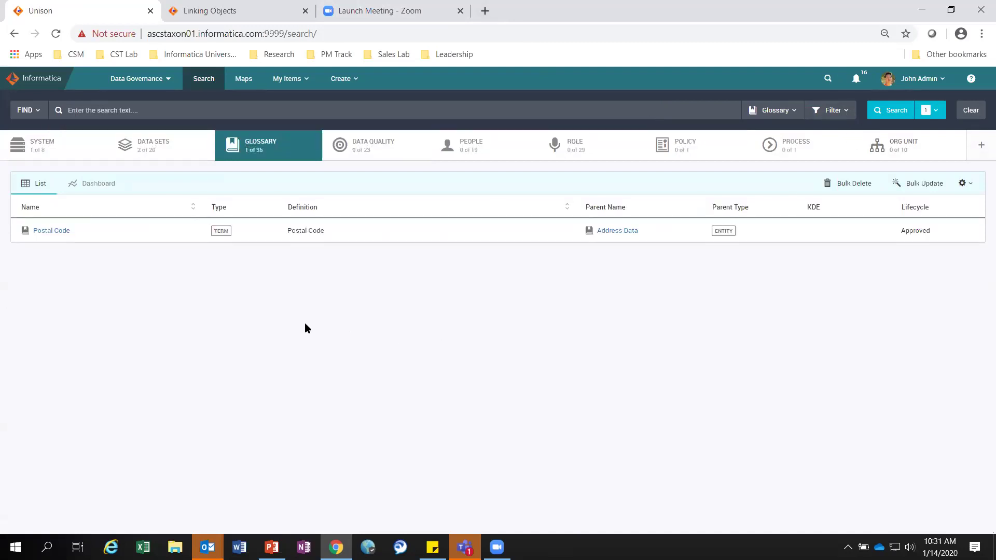
left_click(38, 231)
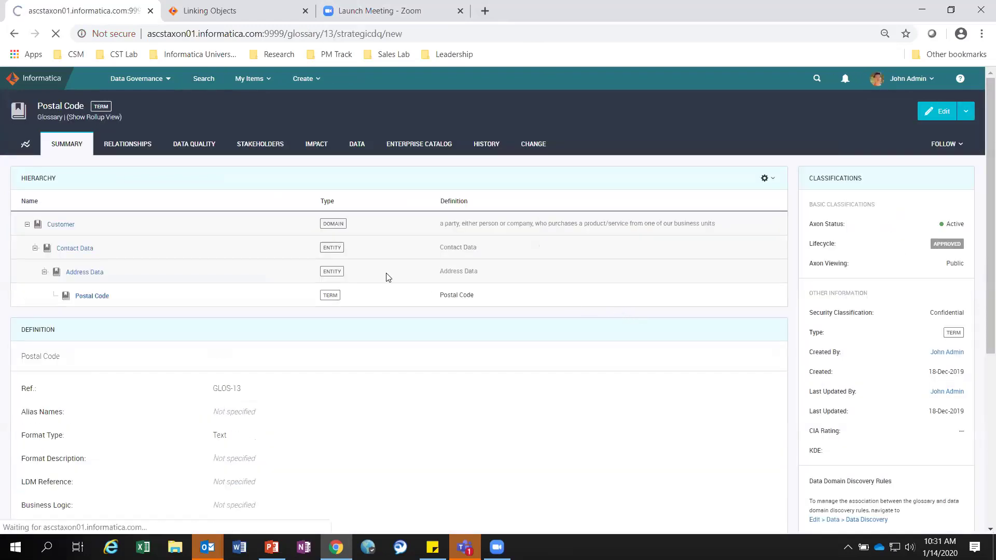
Step: Name the new standard data quality rule for the Postal Code term "Postal Code Validity"
left_click(294, 209)
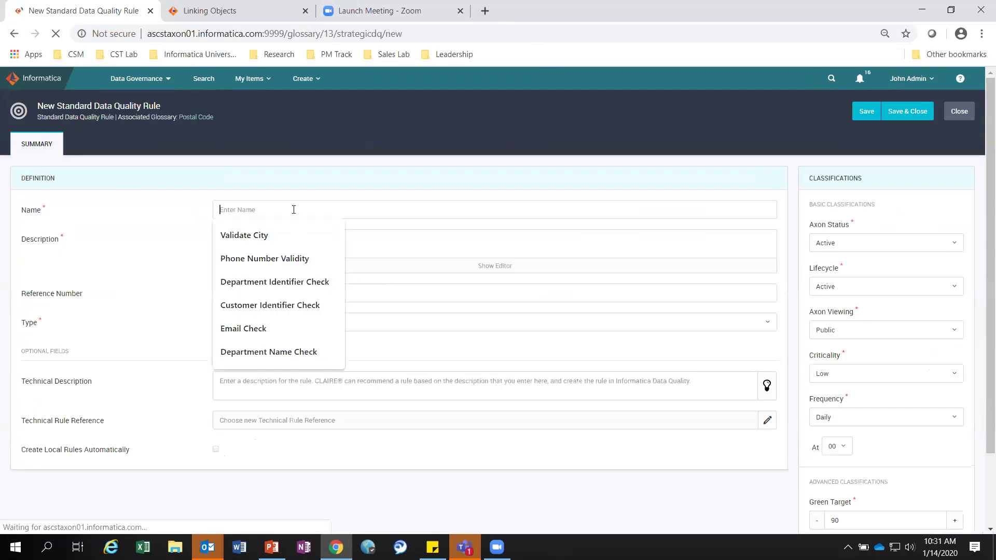
type("Tel")
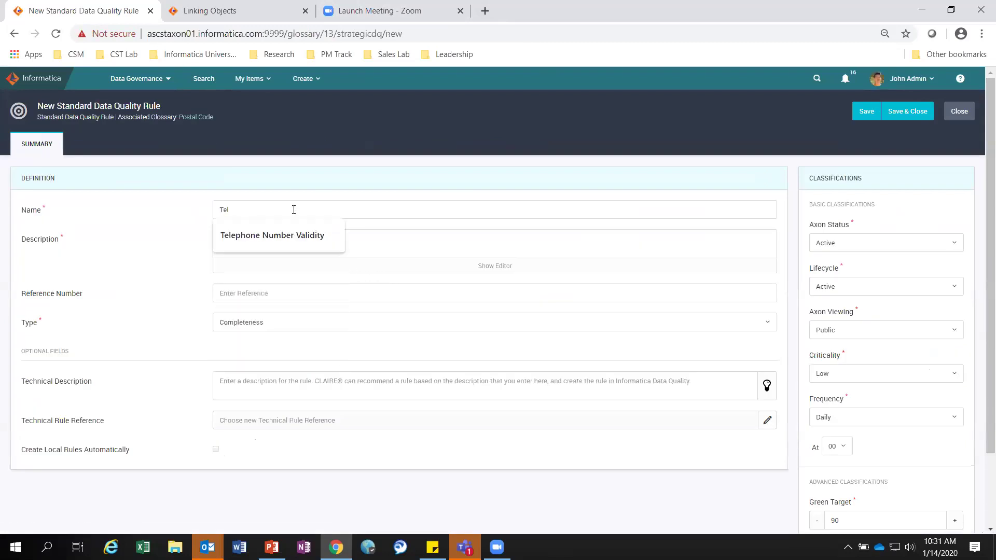
key("ctrl+a")
type("Po")
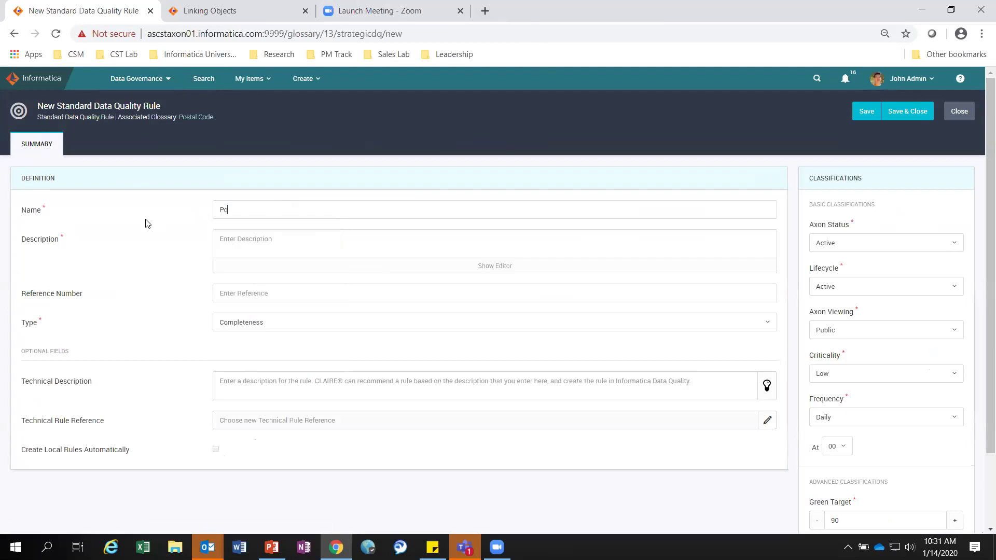
type("stal Code Validity")
Step: Describe the rule as "Postal Code needs to be conforming standard with length of 5 digits" and set its type to Validity
left_click(287, 236)
type("Postal OCo")
key("BackSpace")
type("Code")
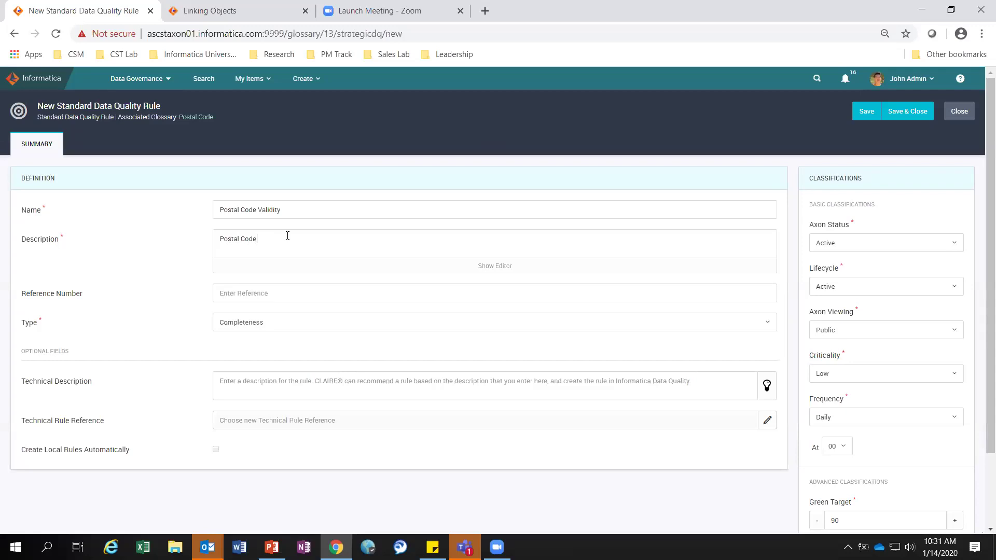
type(" needs to be conforming standard with length of 5 digits")
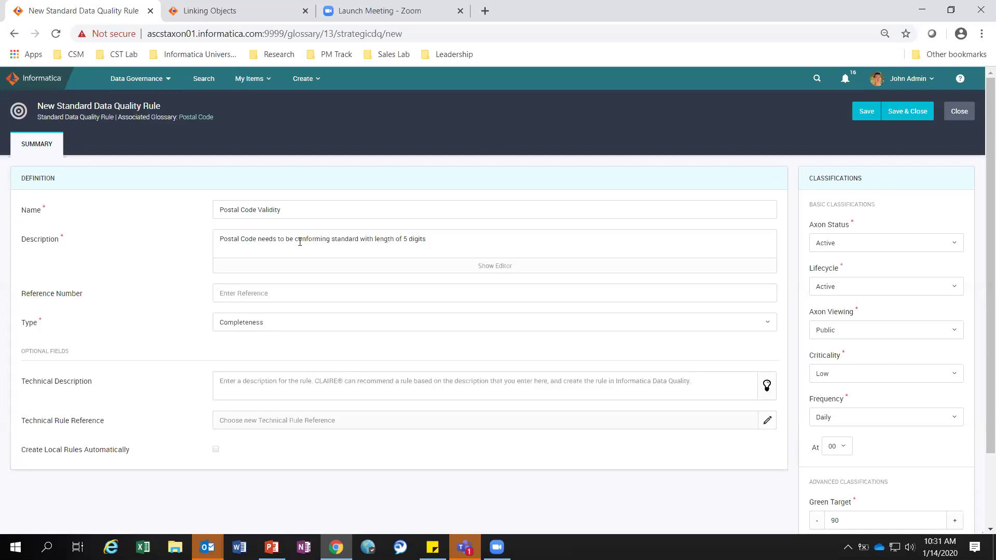
left_click(287, 322)
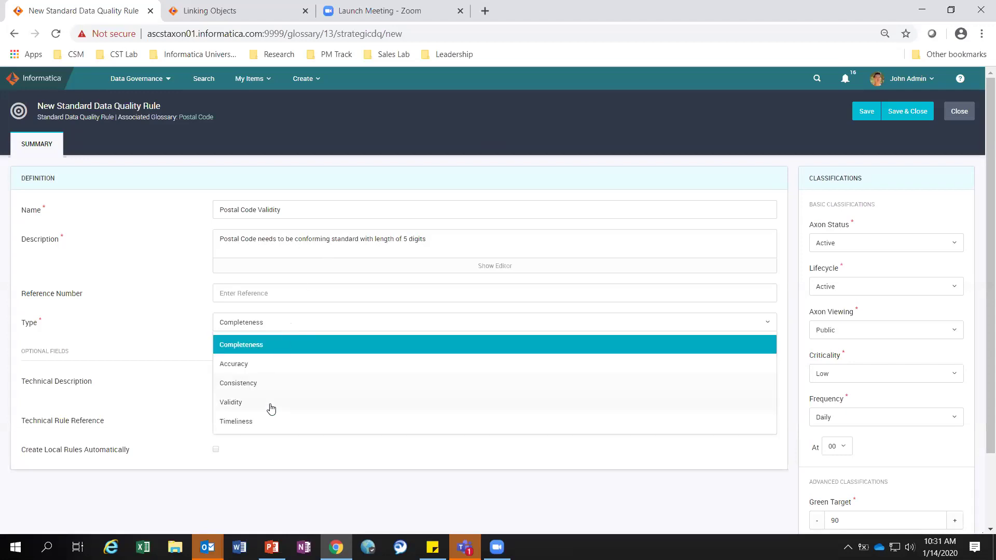
left_click(270, 406)
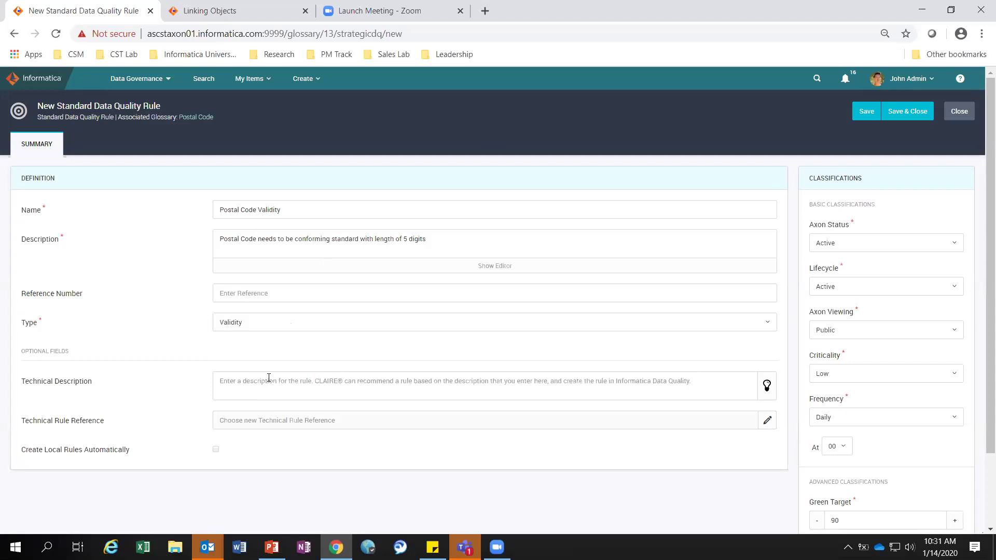
Step: Enter the technical description "Postal Code is 5 digits" and request a CLAIRE rule recommendation for it
type("Postal Cod")
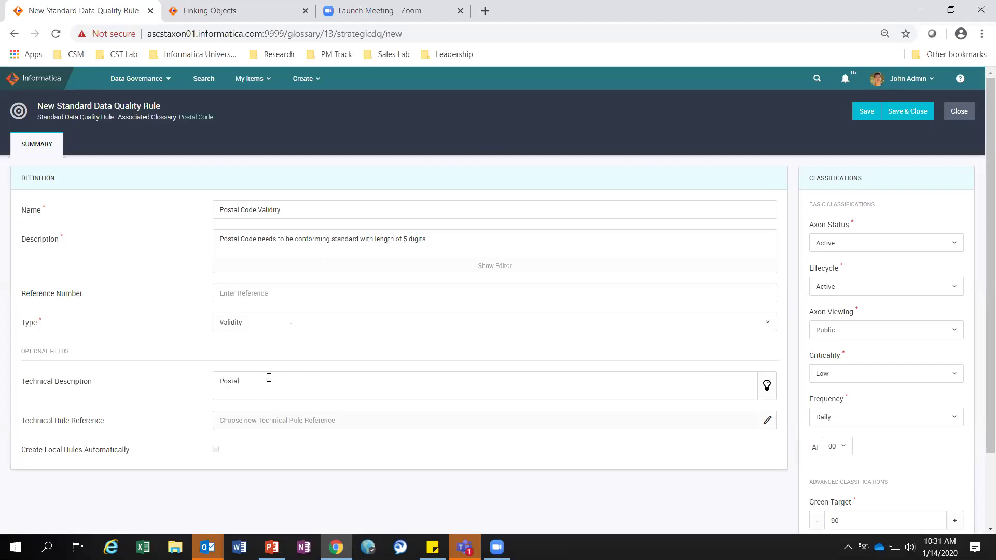
type("de")
key("BackSpace")
key("BackSpace")
type("e is 5 digits")
mouse_move(767, 394)
left_click(767, 388)
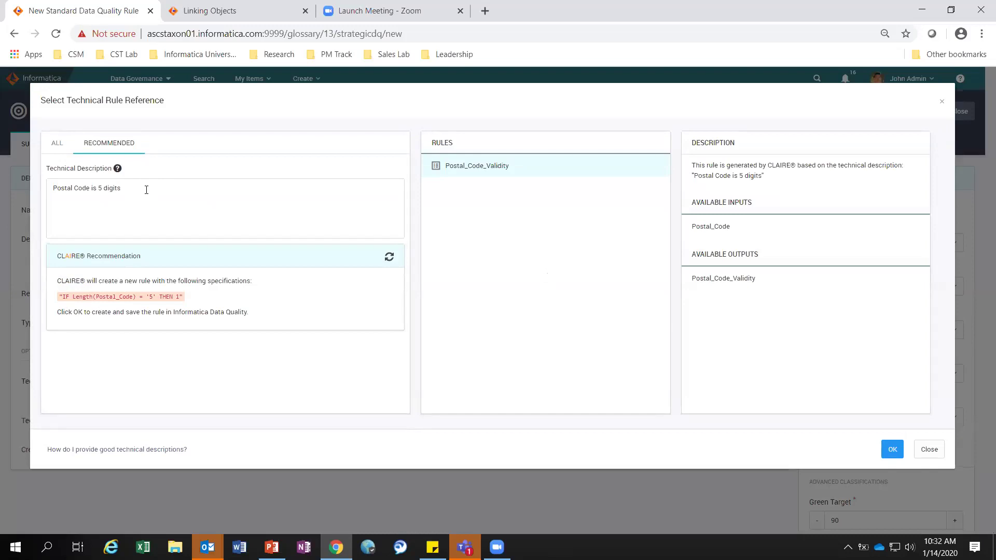
Step: Change the technical description to "Postal Code shouldnt be empty", refresh the CLAIRE recommendation and accept the Postal_Code_Validity rule
left_click_drag(136, 188, 96, 186)
key("BackSpace")
key("BackSpace")
type("shouldnt be empty")
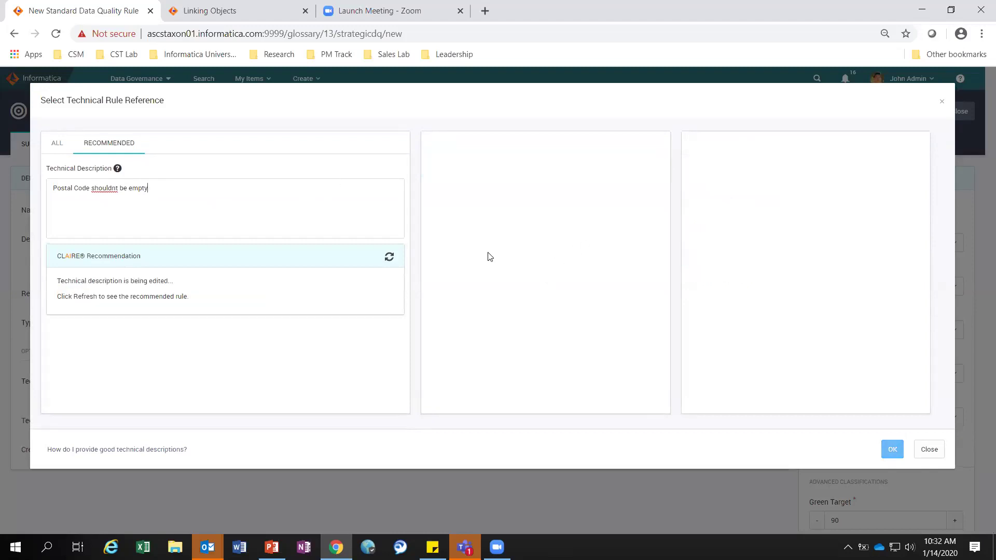
left_click(389, 256)
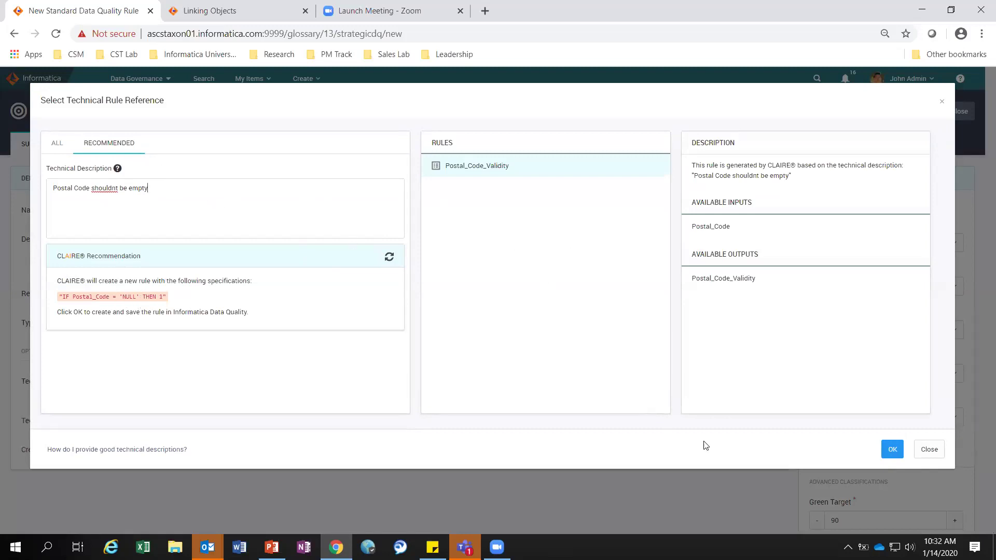
left_click(892, 450)
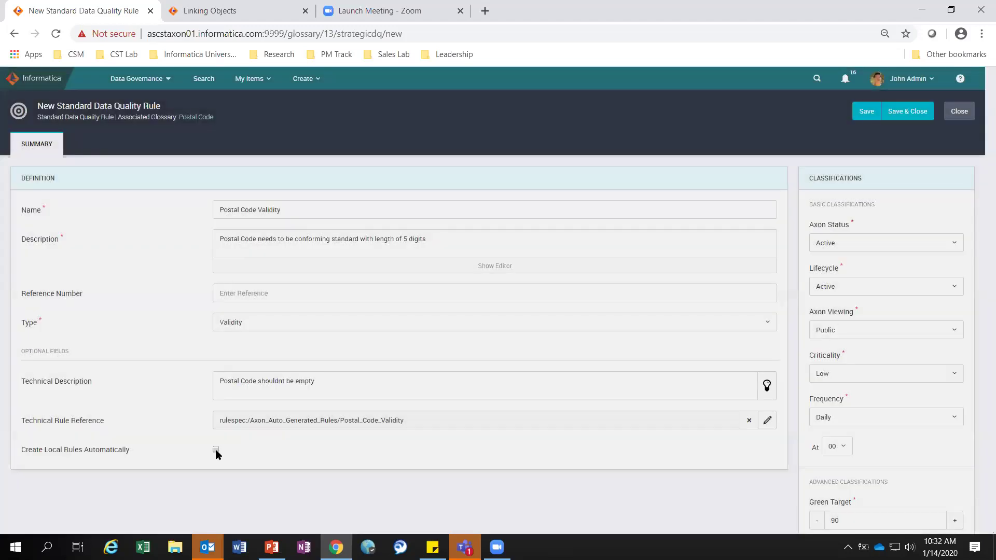
Step: Enable automatic creation of local rules, review the classifications and targets, and save and close the new rule
left_click(216, 449)
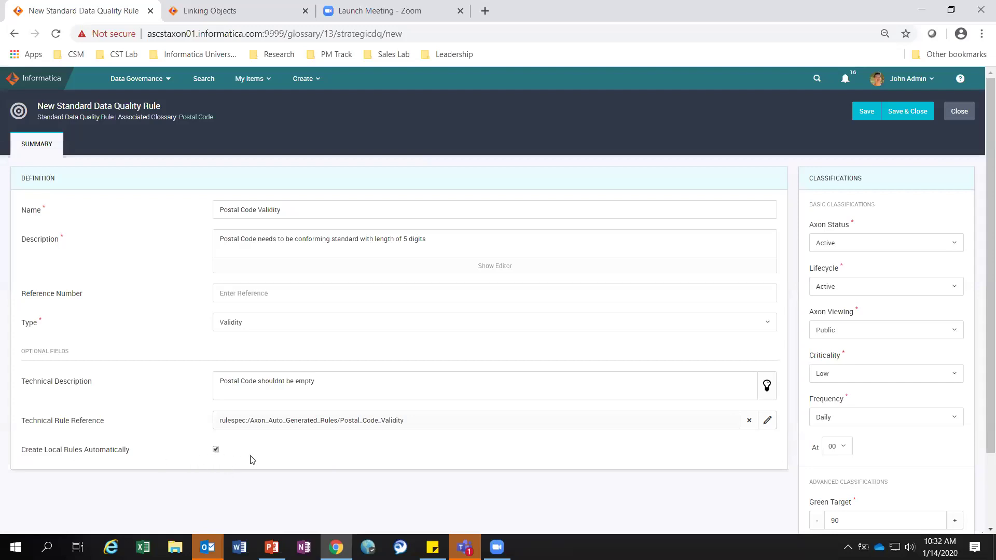
scroll(383, 452, "down", 1)
scroll(239, 279, "up", 1)
scroll(853, 352, "down", 1)
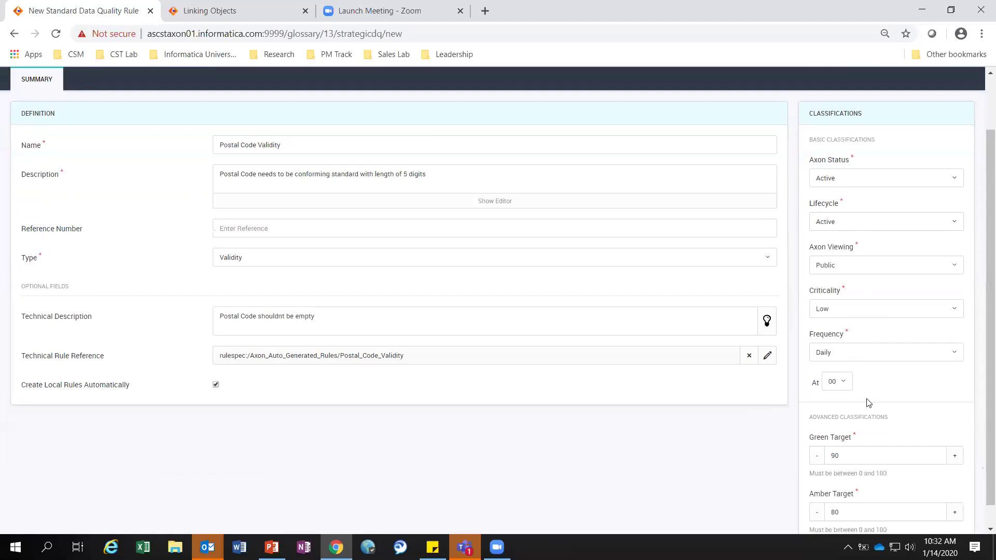
scroll(889, 397, "down", 1)
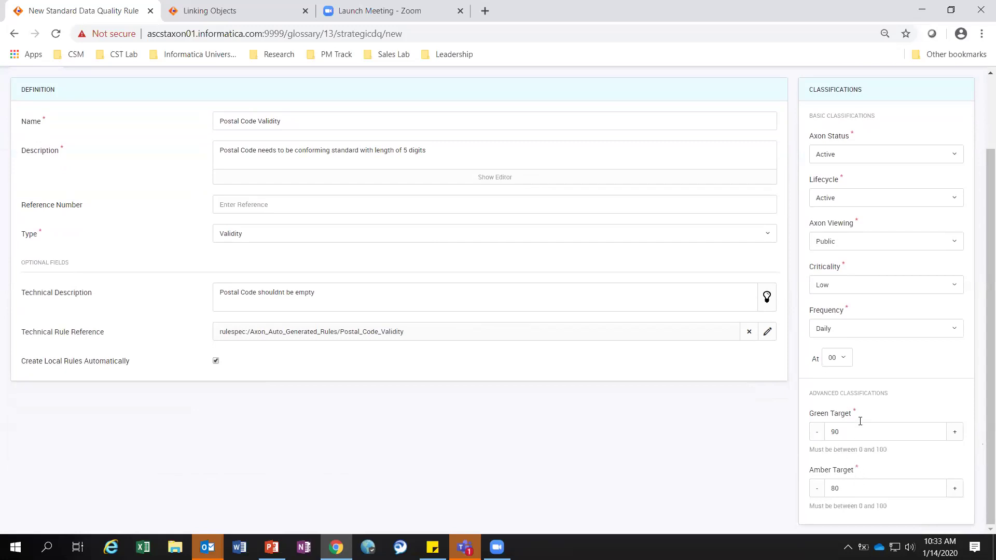
scroll(887, 363, "up", 3)
scroll(887, 364, "down", 2)
scroll(881, 356, "up", 2)
left_click(903, 110)
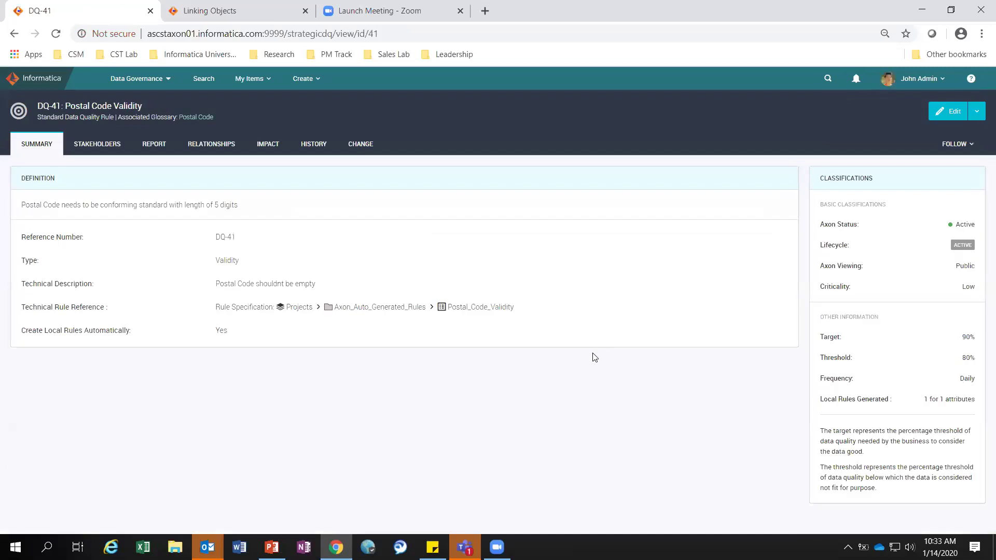
Step: View the new rule's report of generated local rules, and search the data quality rules for Postal Code Validity
left_click(152, 143)
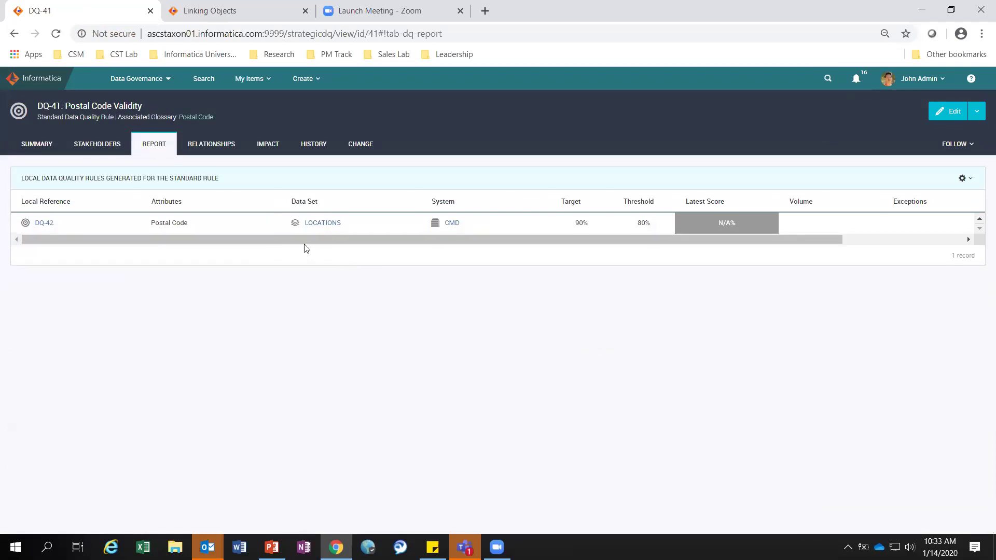
left_click(42, 148)
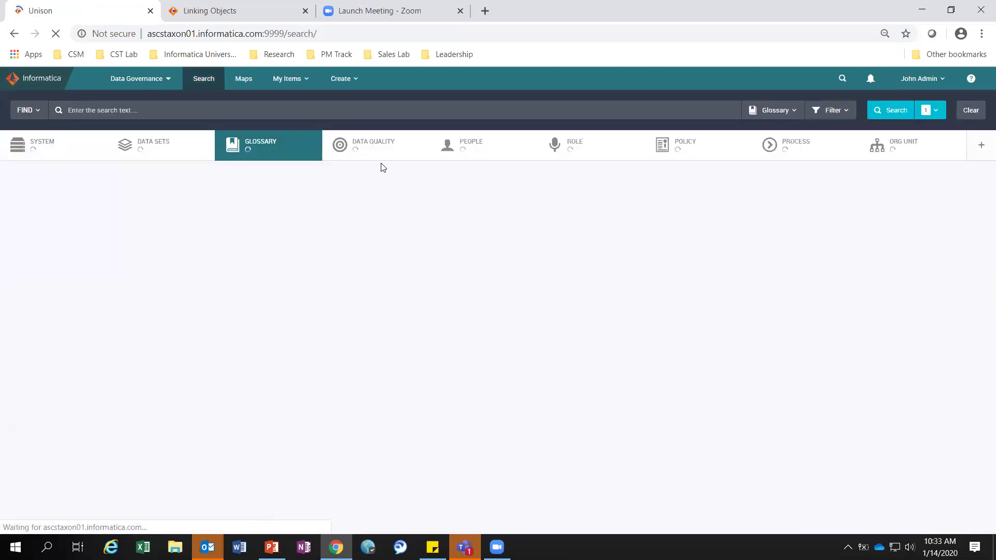
left_click(381, 153)
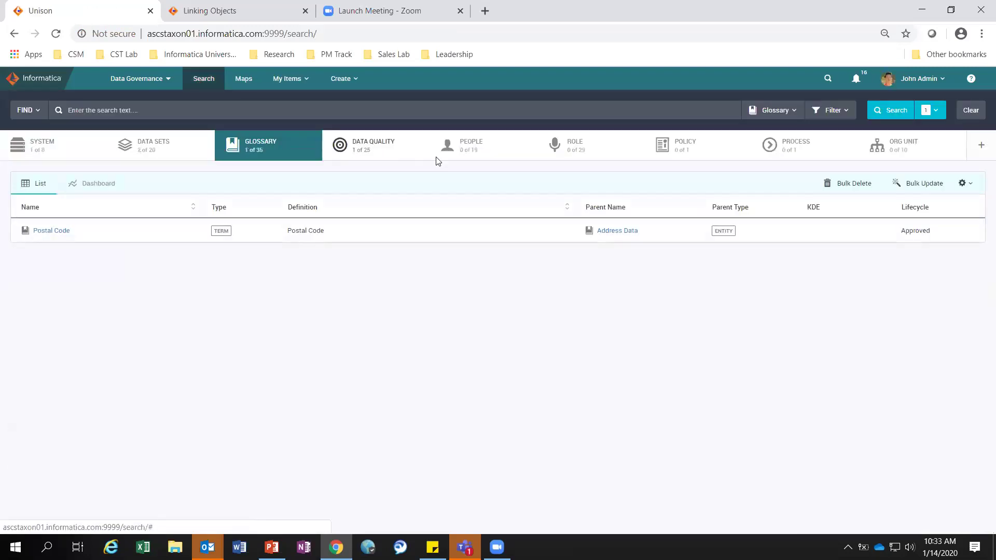
left_click(968, 119)
left_click(307, 116)
type("Postal")
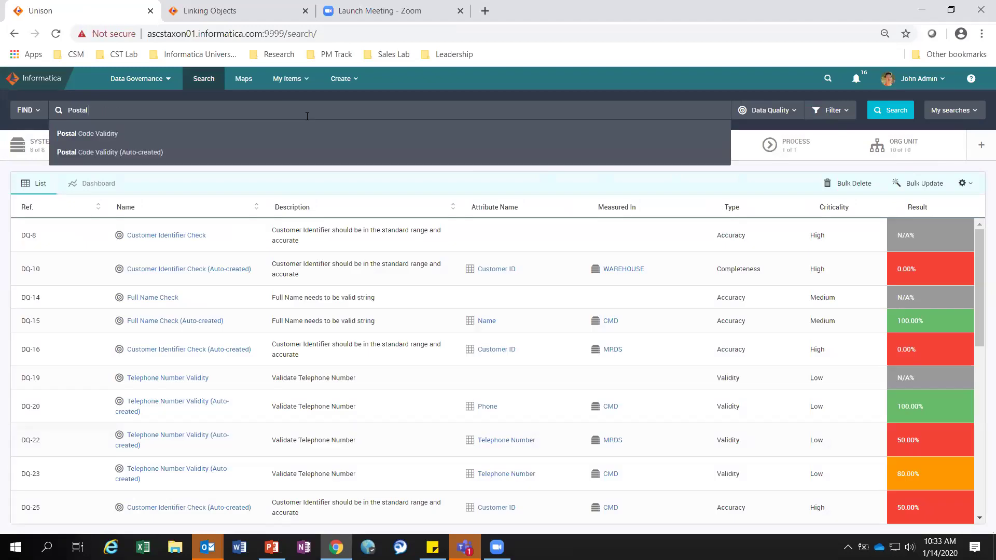
left_click(284, 133)
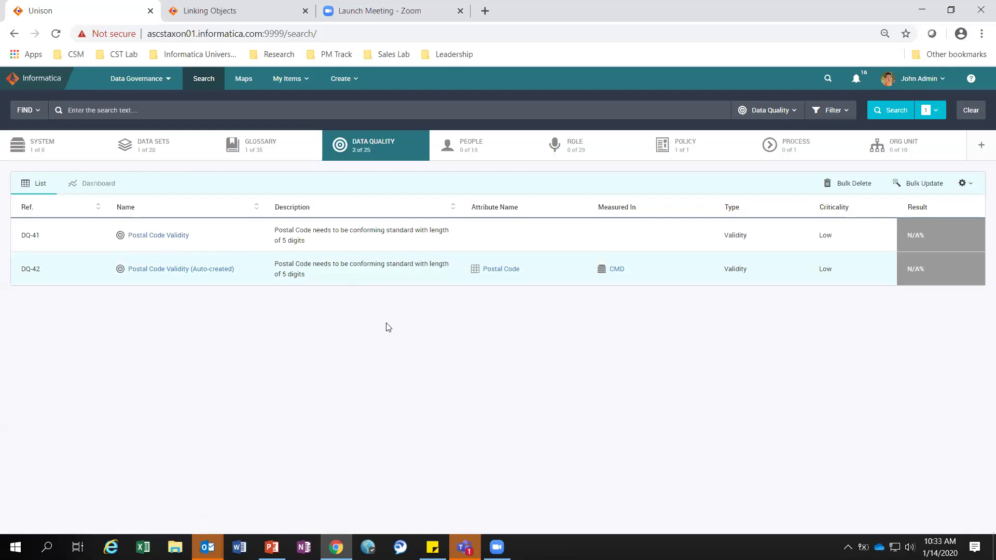
Step: Clear the search and browse the full Role, People and Data Quality listings
left_click(496, 154)
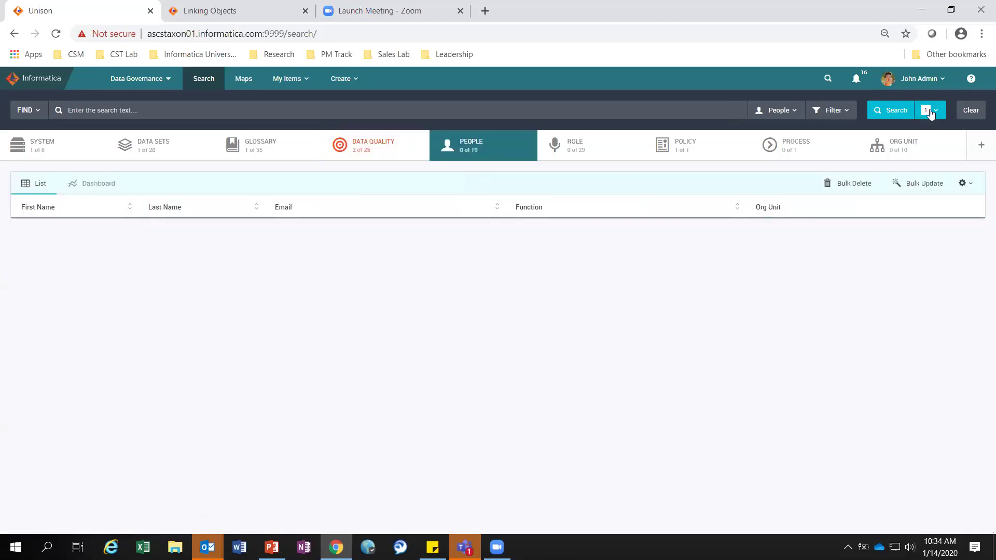
left_click(556, 146)
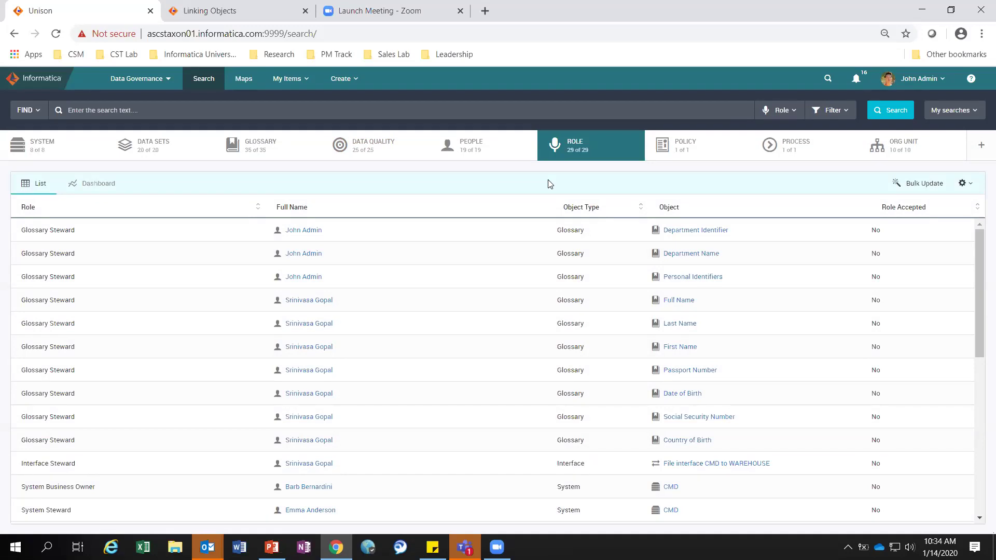
left_click(478, 154)
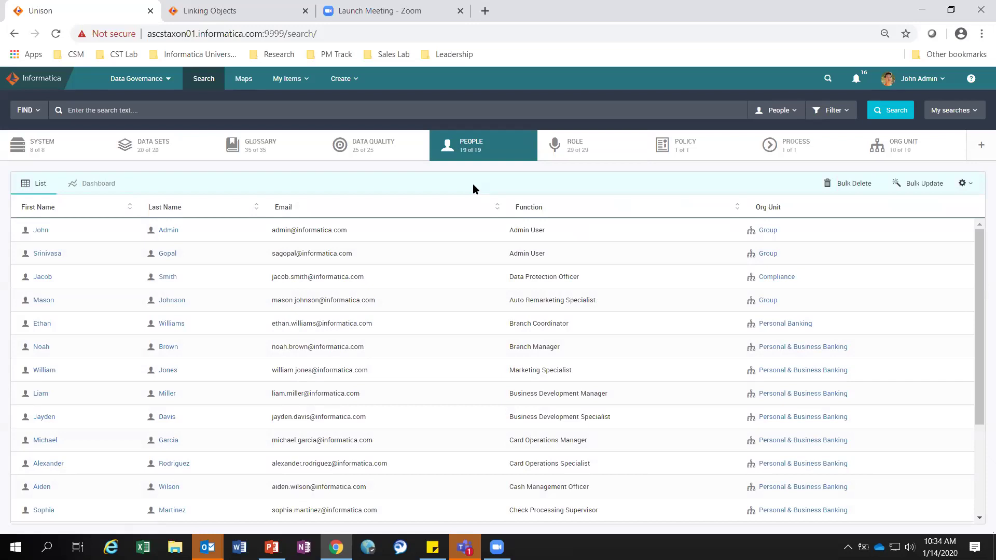
left_click(381, 156)
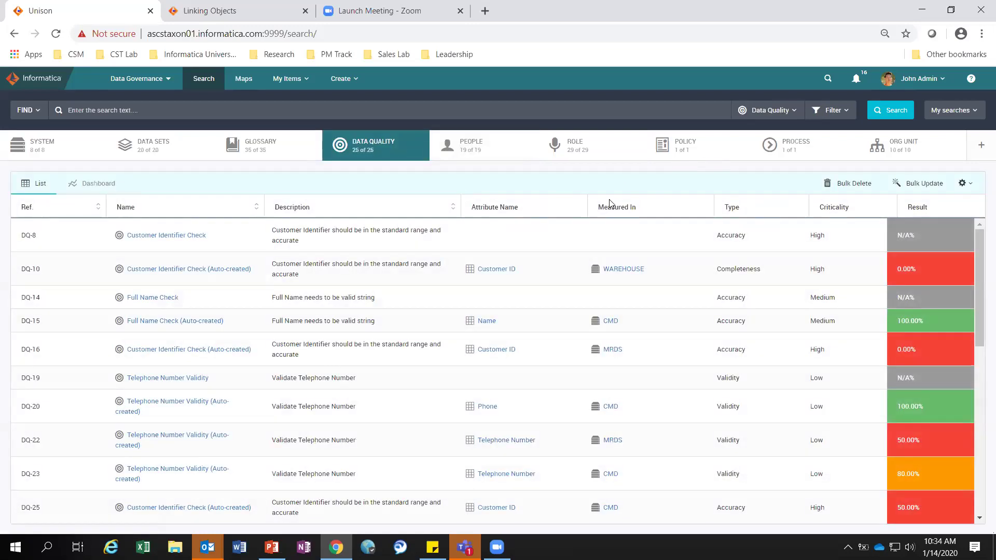
Step: Switch to the PowerPoint presentation at its Demo slide
key("alt+Tab")
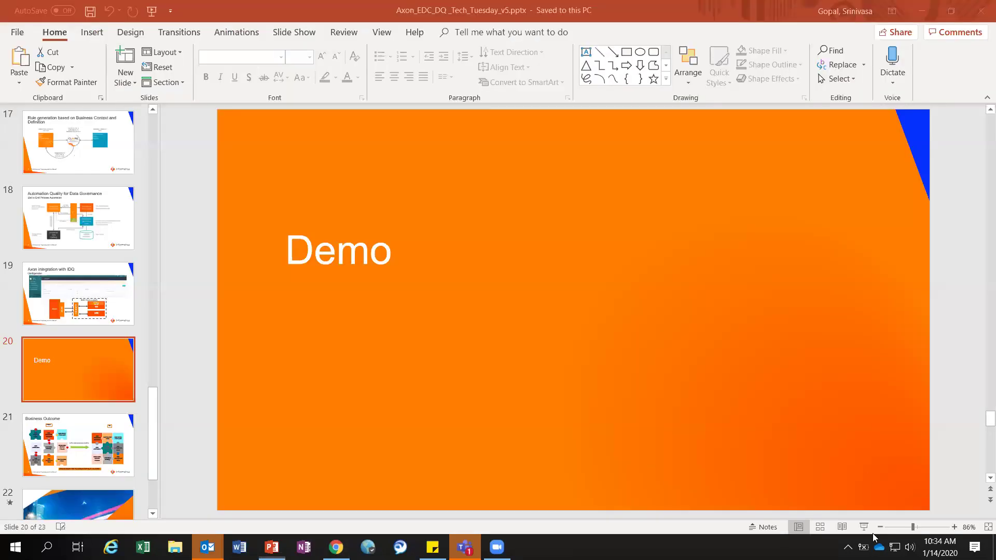